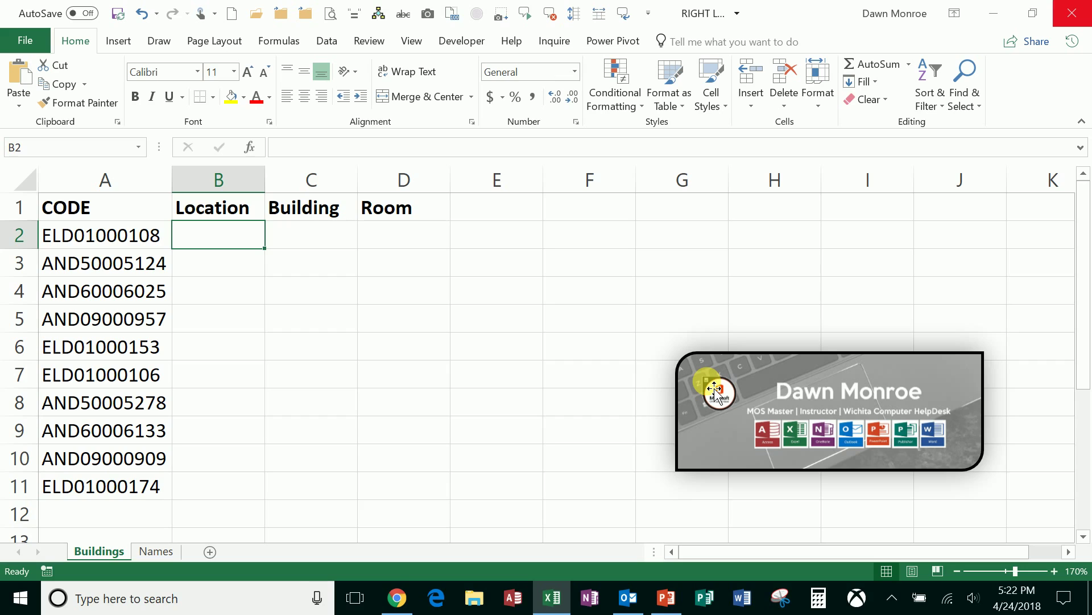
Enter =LEFT(A2,3) in B2 to extract the location and fill the formula down the Location column to row 11.
type("=")
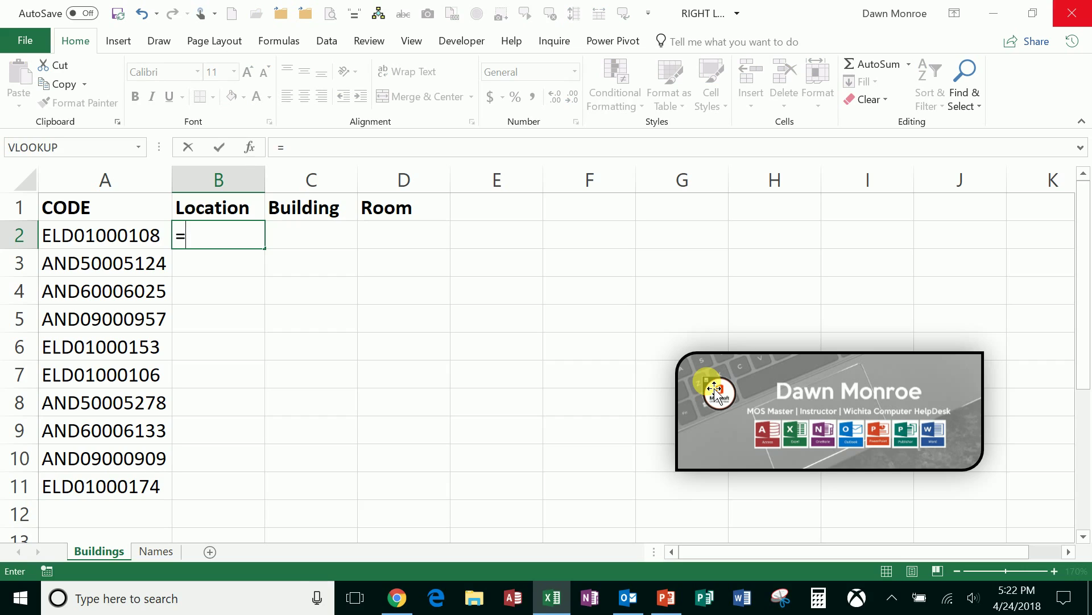
type("left")
key("Tab")
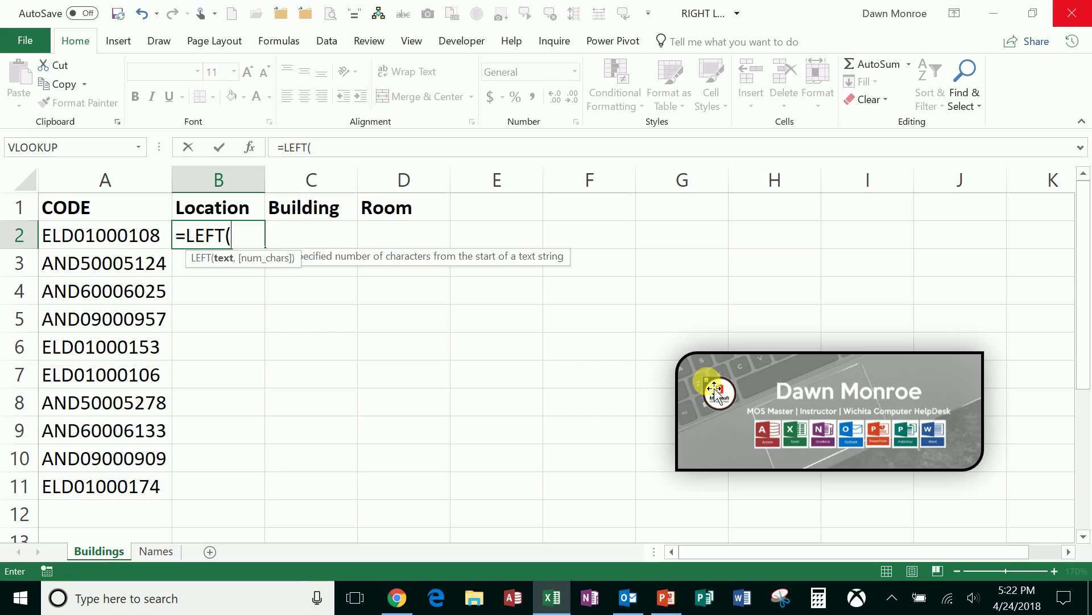
left_click(137, 242)
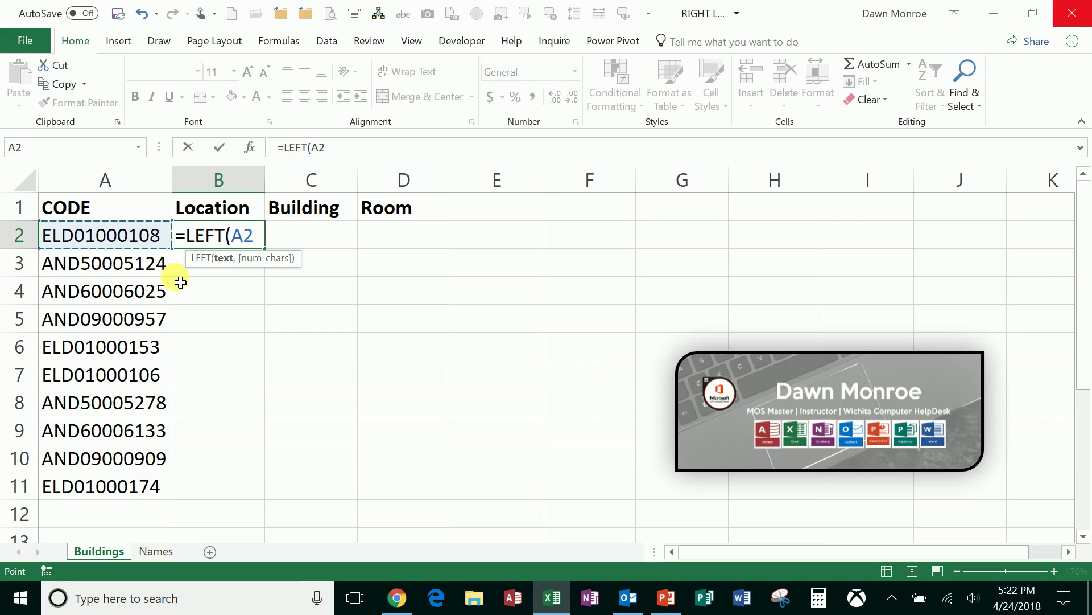
type(",")
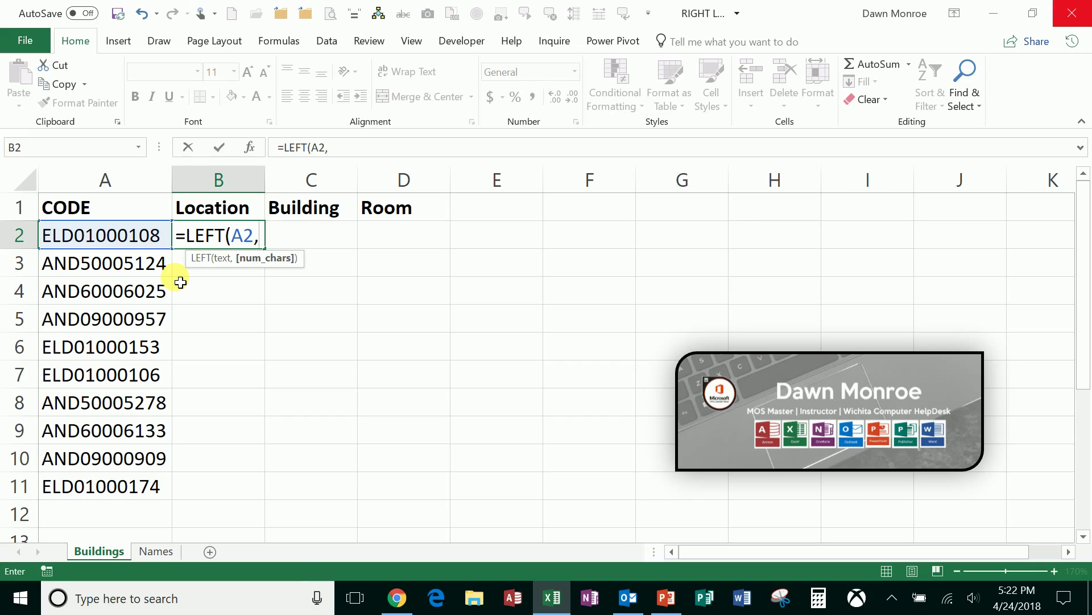
type("3)")
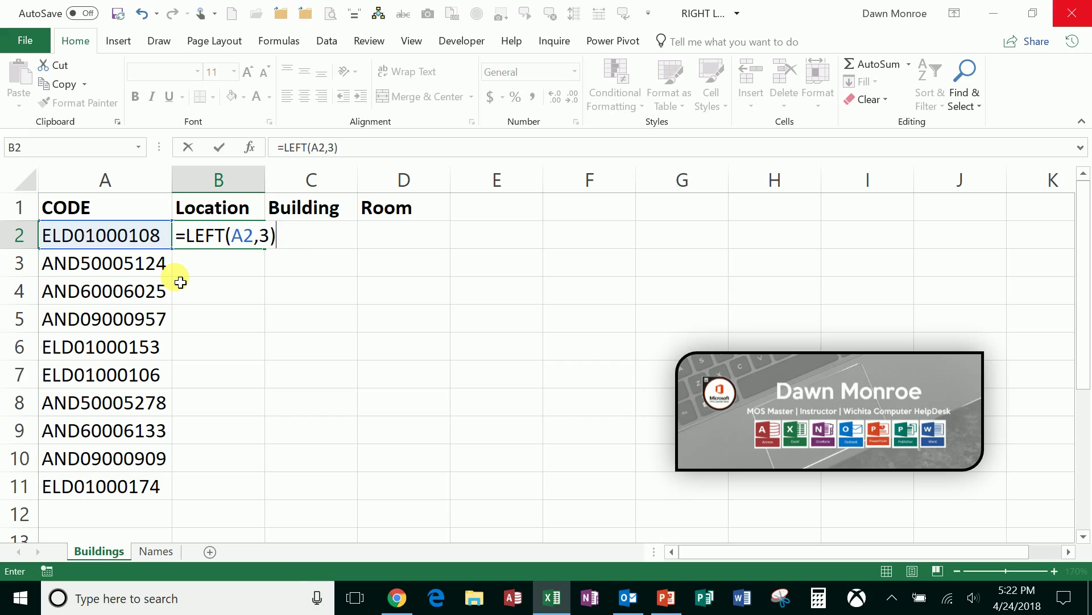
key("Return")
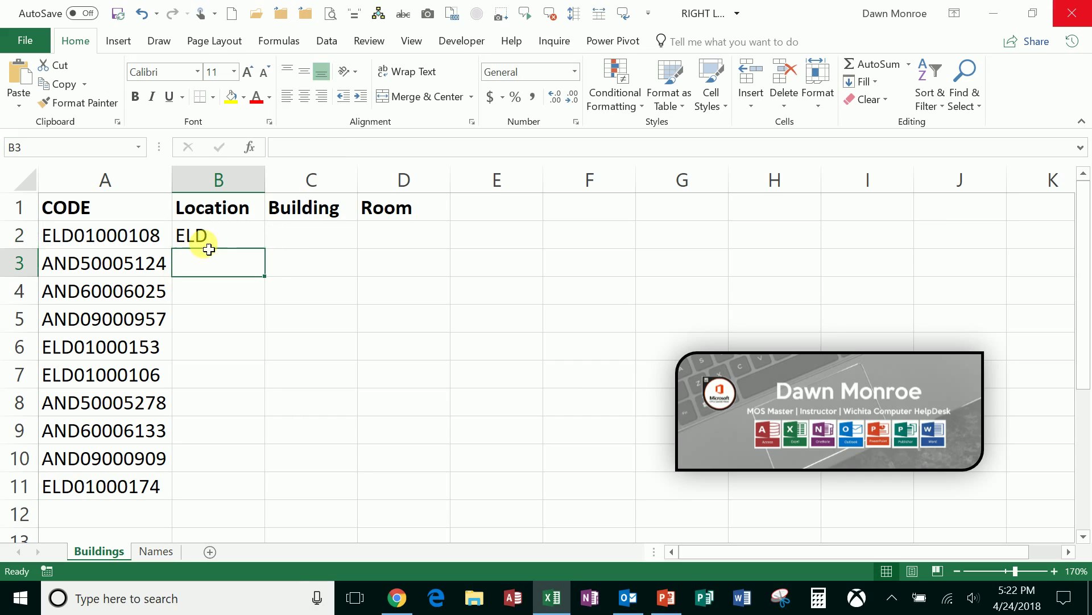
left_click(230, 246)
double_click(265, 248)
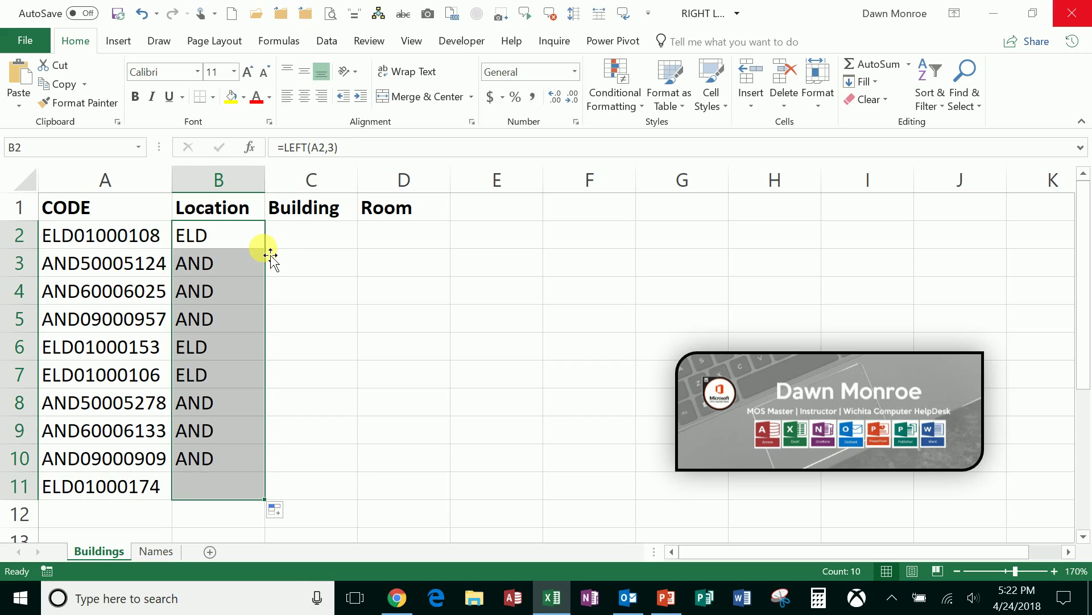
Enter =MID(A2,4,4) in C2 to extract the building number and fill the formula down the Building column to row 11.
left_click(338, 246)
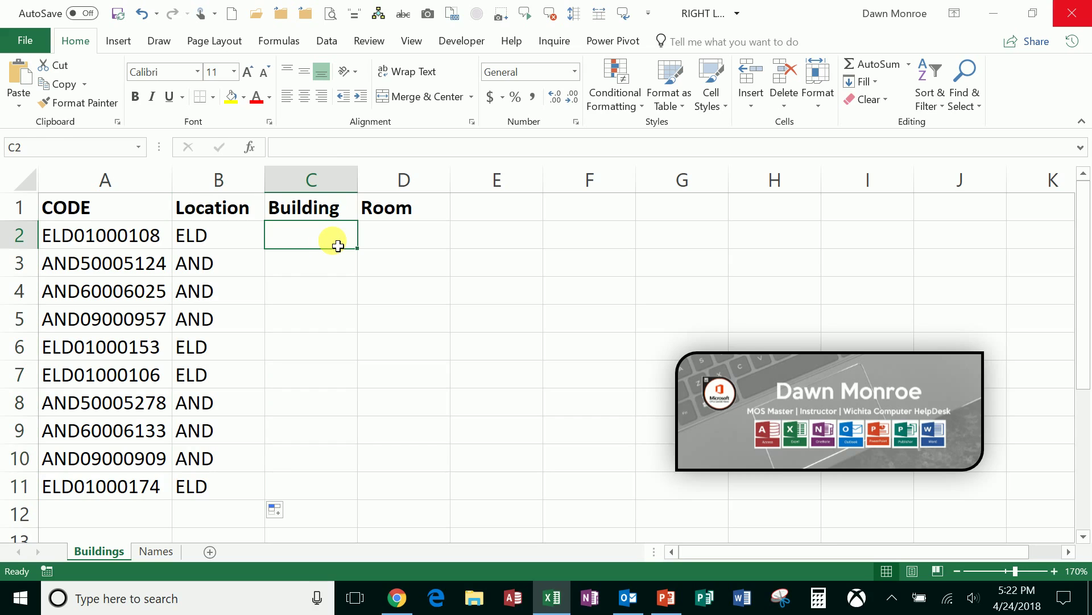
type("=mid")
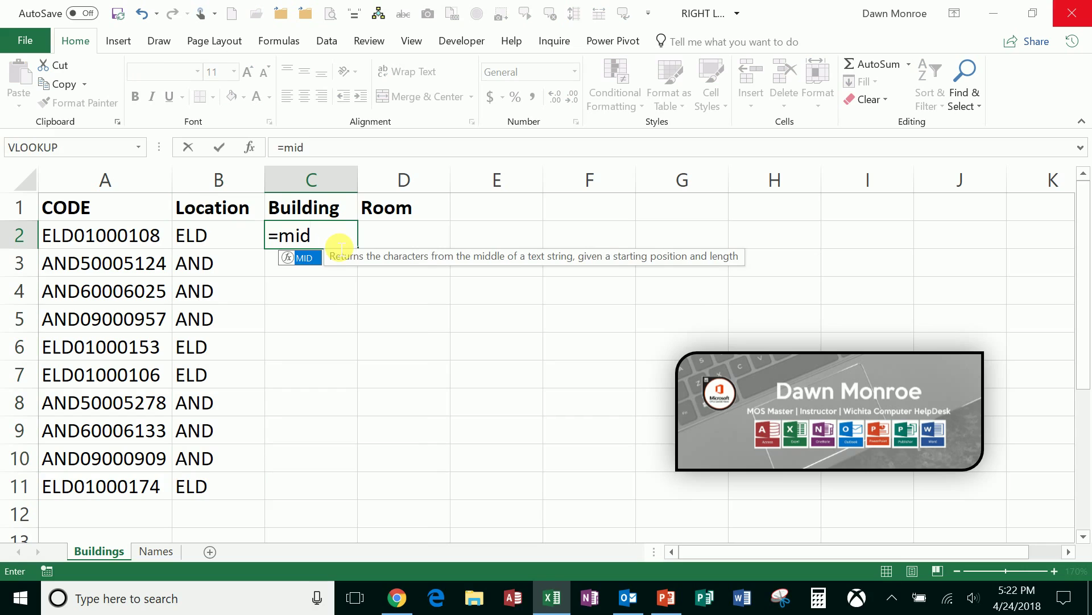
key("Tab")
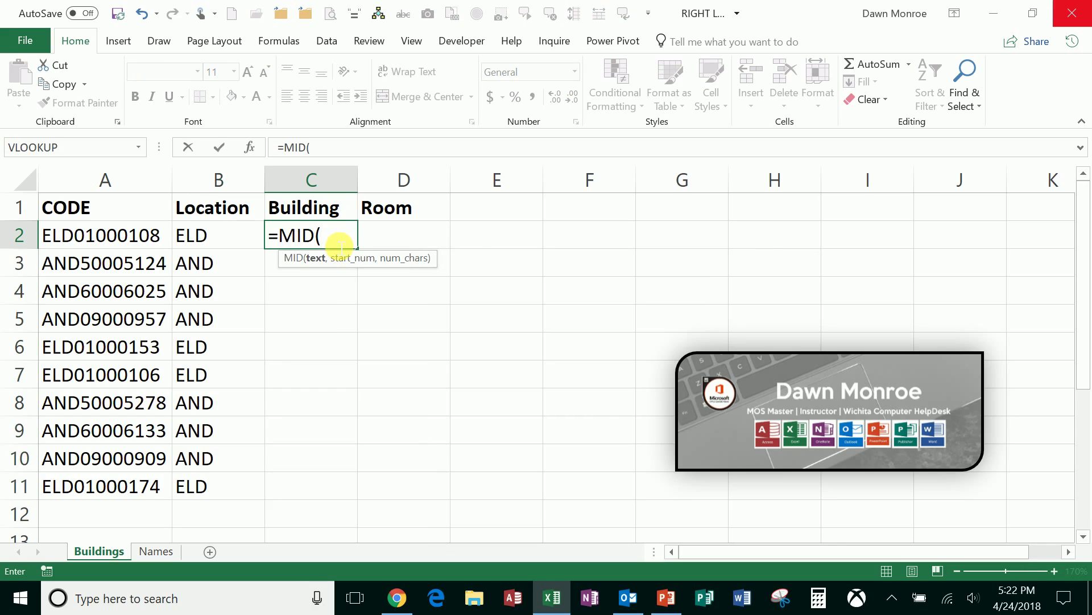
left_click(134, 245)
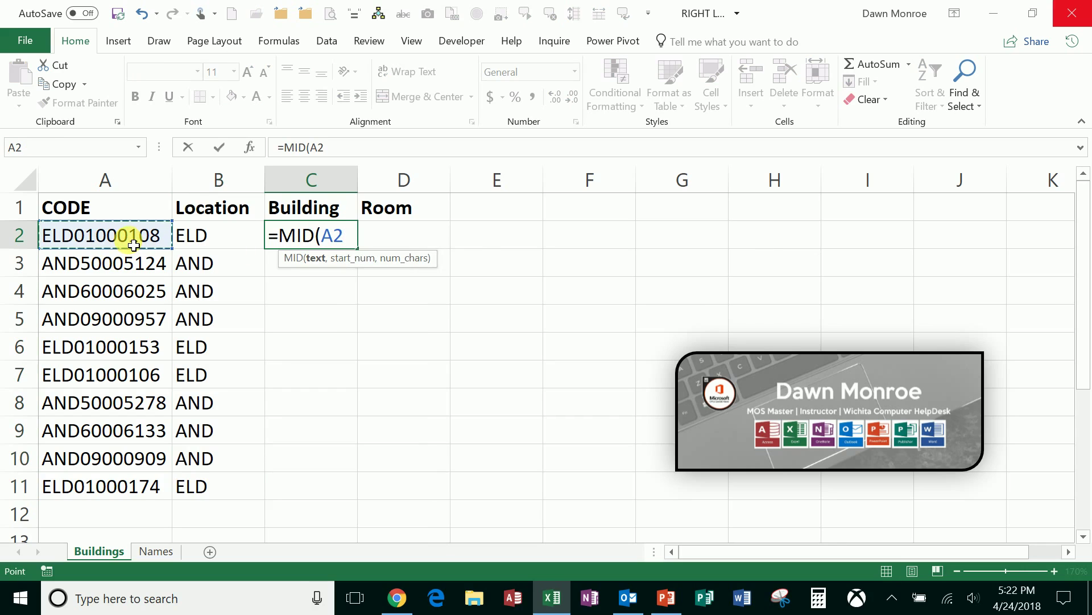
type(",")
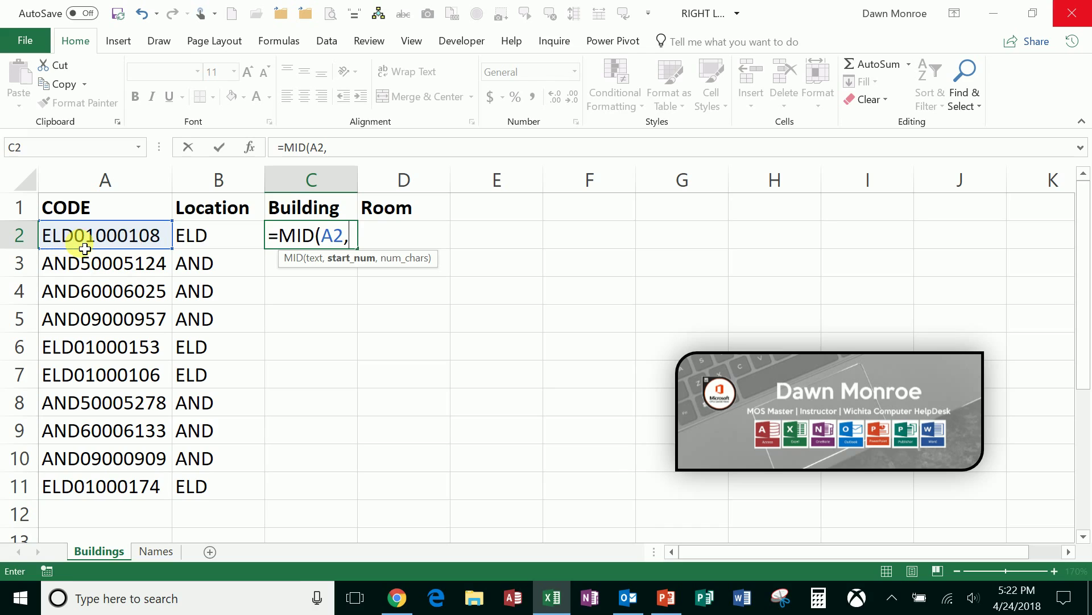
type("4")
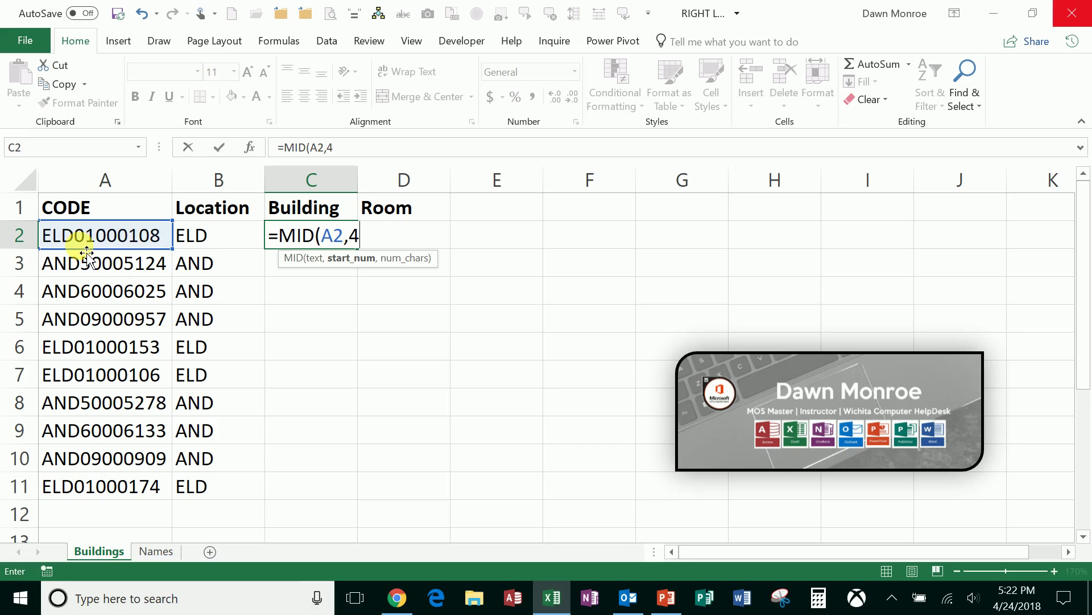
type(",4")
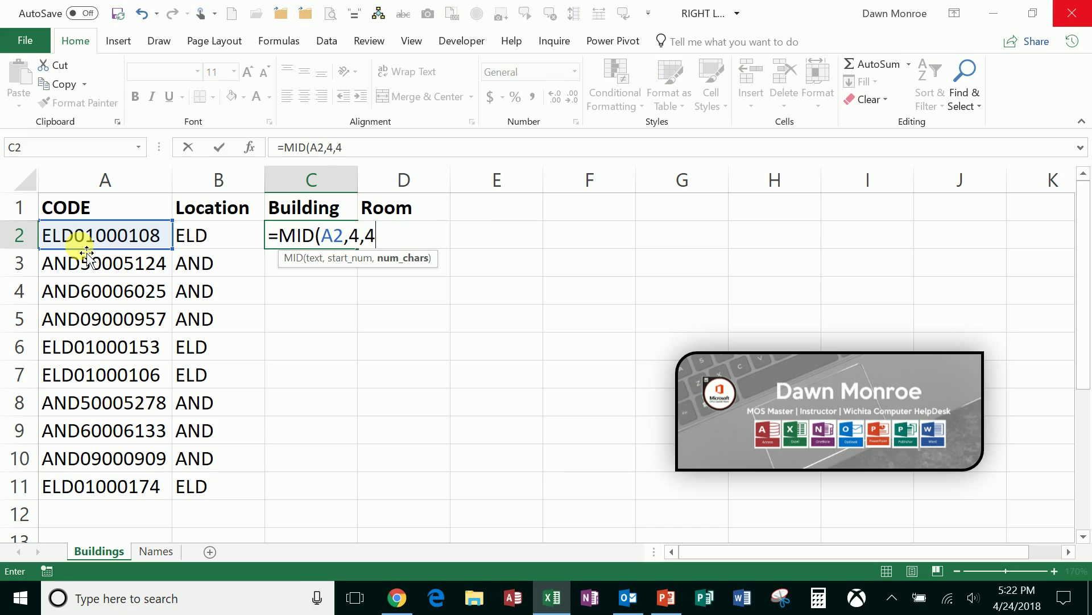
type(")")
key("Return")
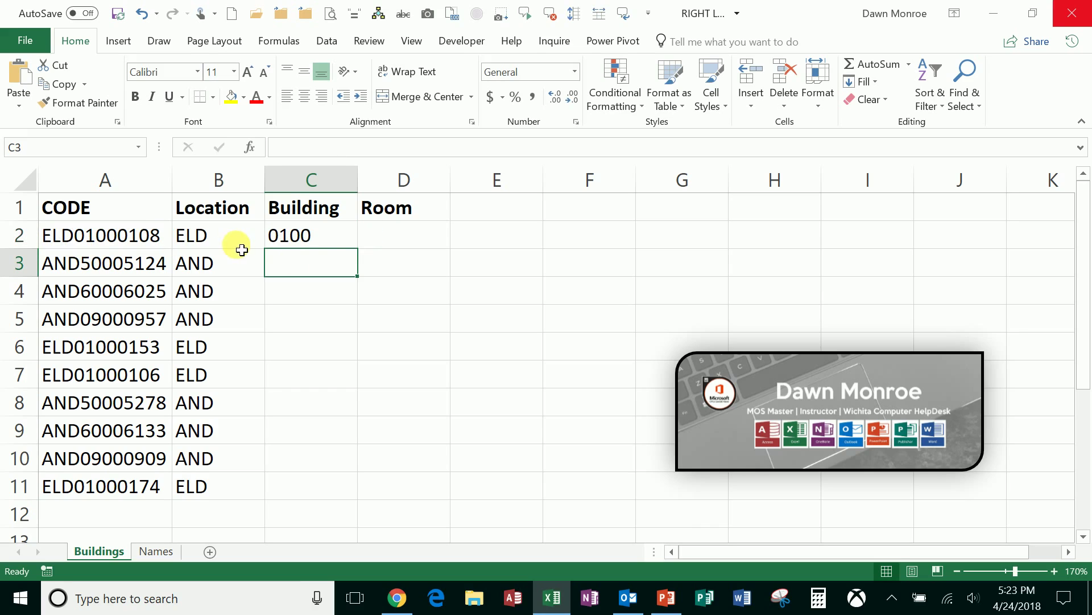
left_click(324, 237)
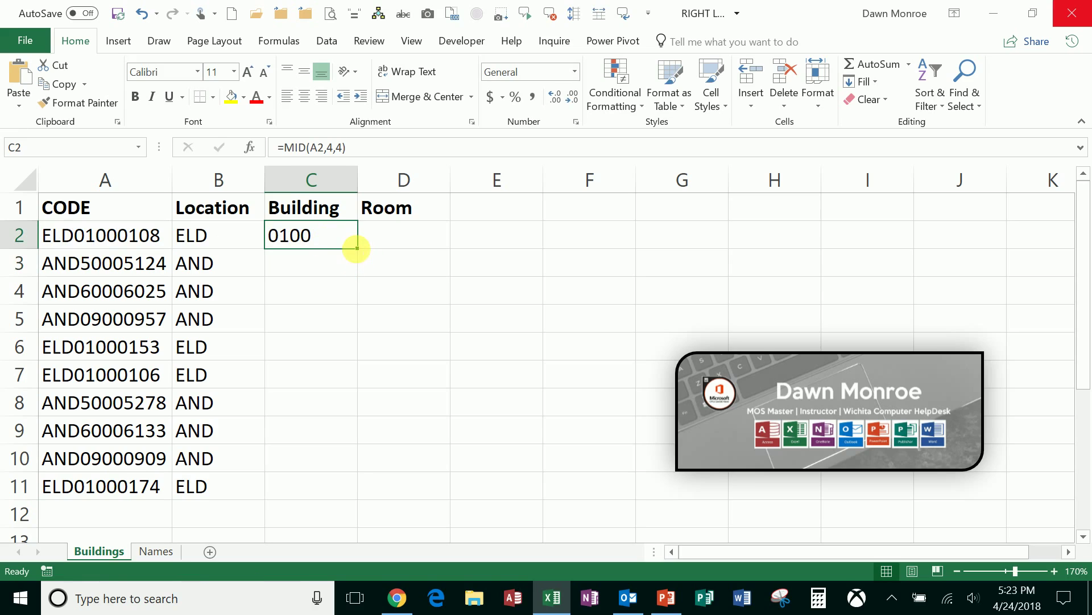
double_click(357, 249)
Enter =RIGHT(A2,4) in D2 to extract the room number and fill the formula down the Room column to row 11.
left_click(414, 248)
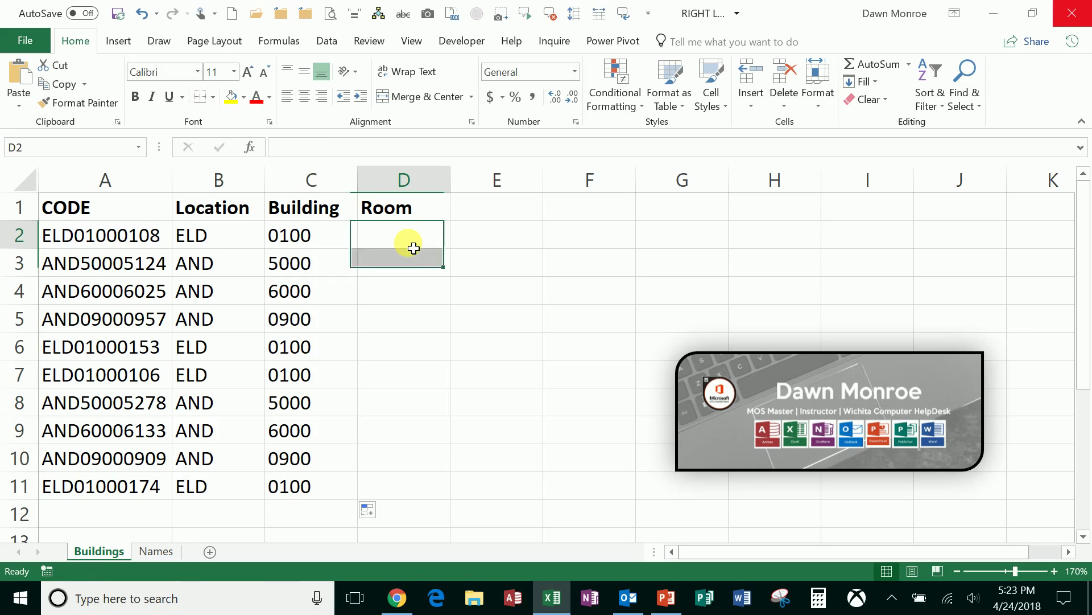
type("=")
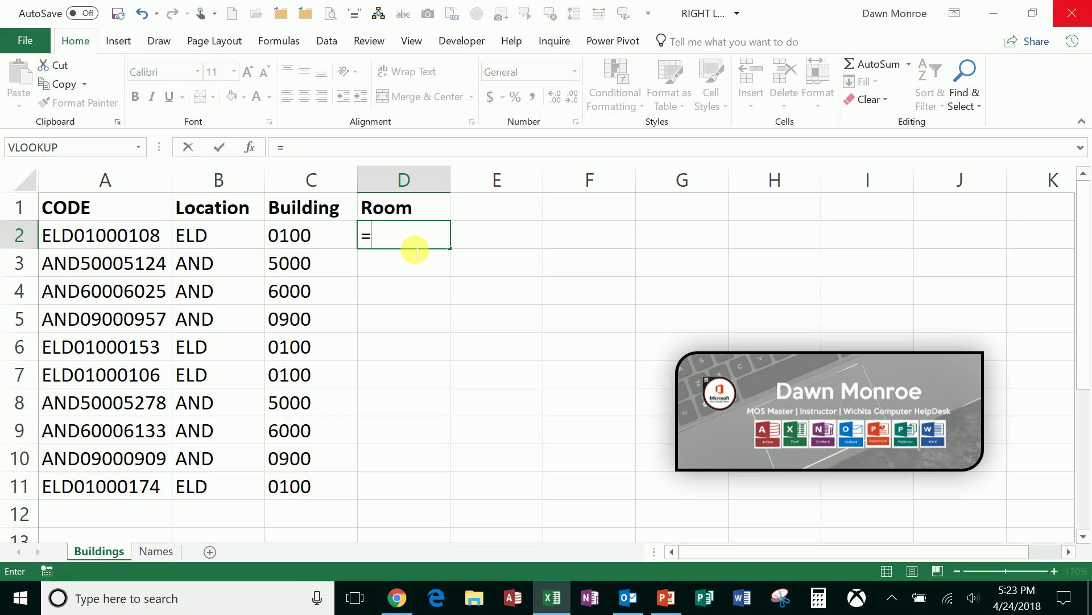
type("right")
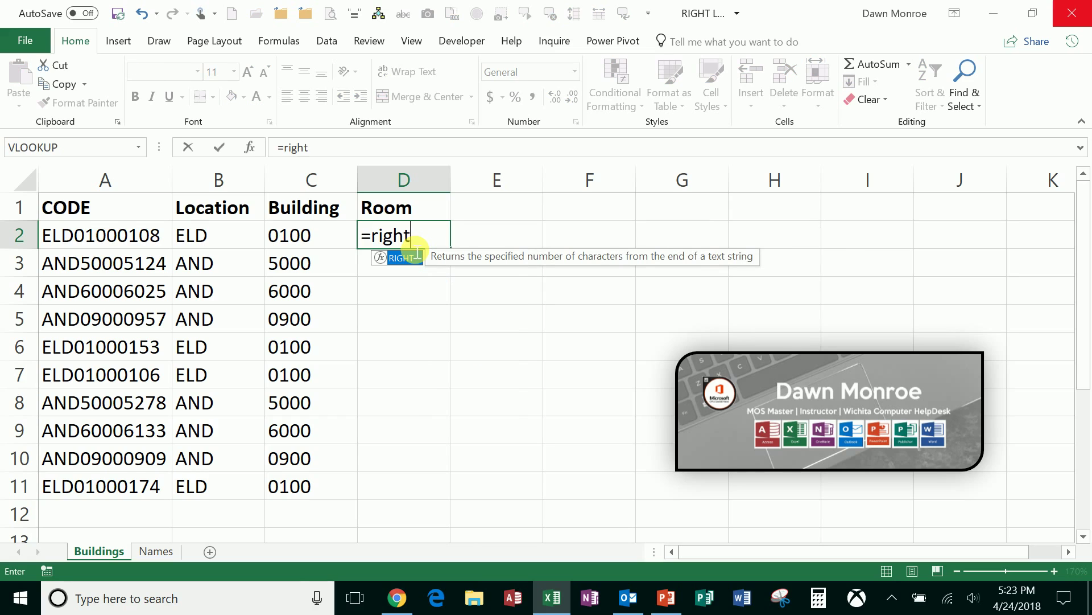
double_click(398, 258)
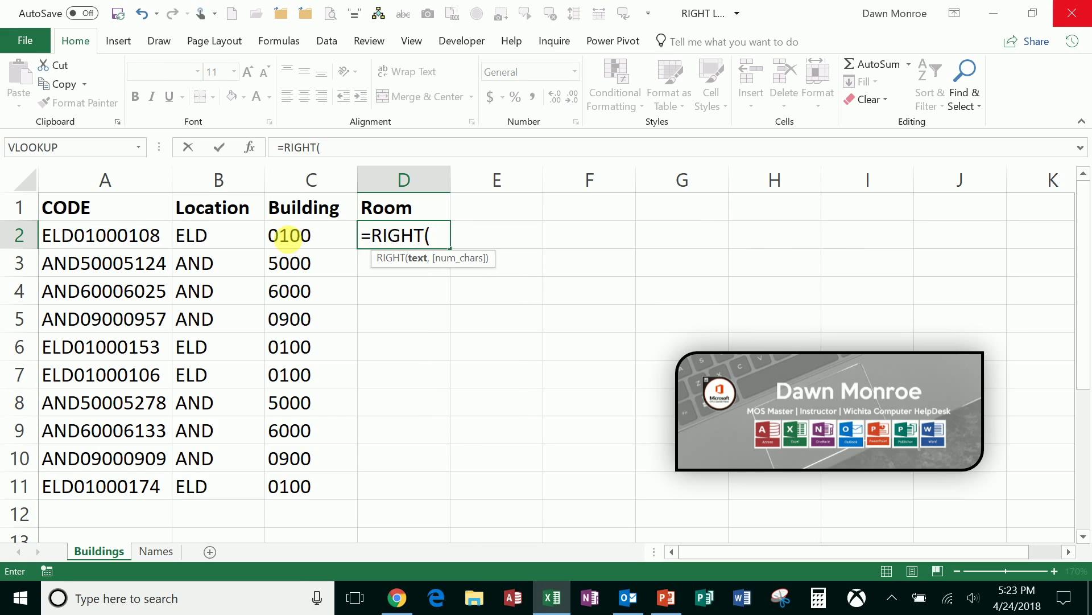
left_click(156, 243)
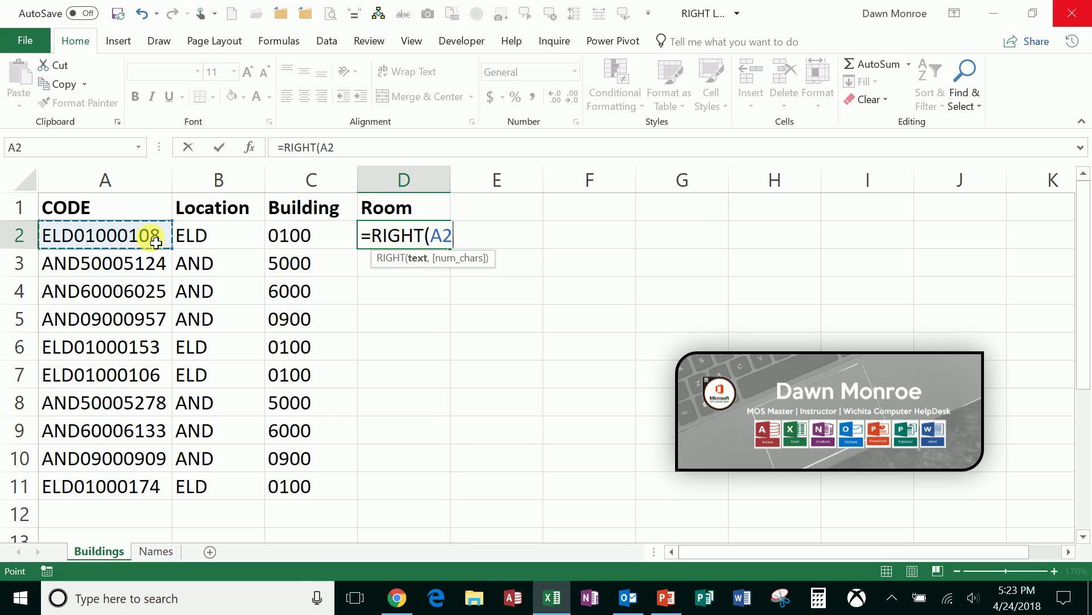
type(",")
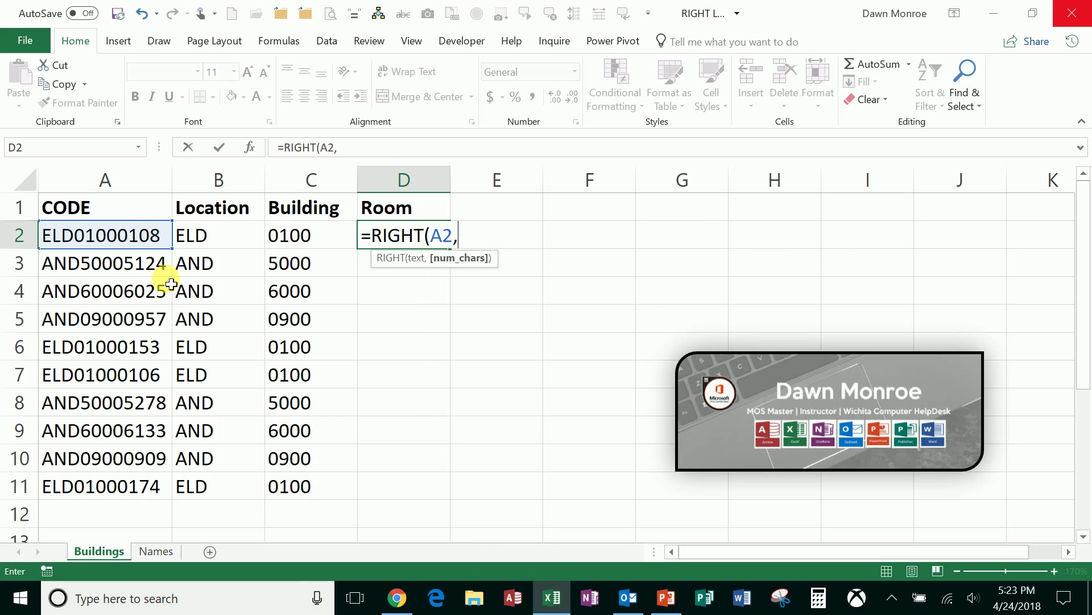
type("4)")
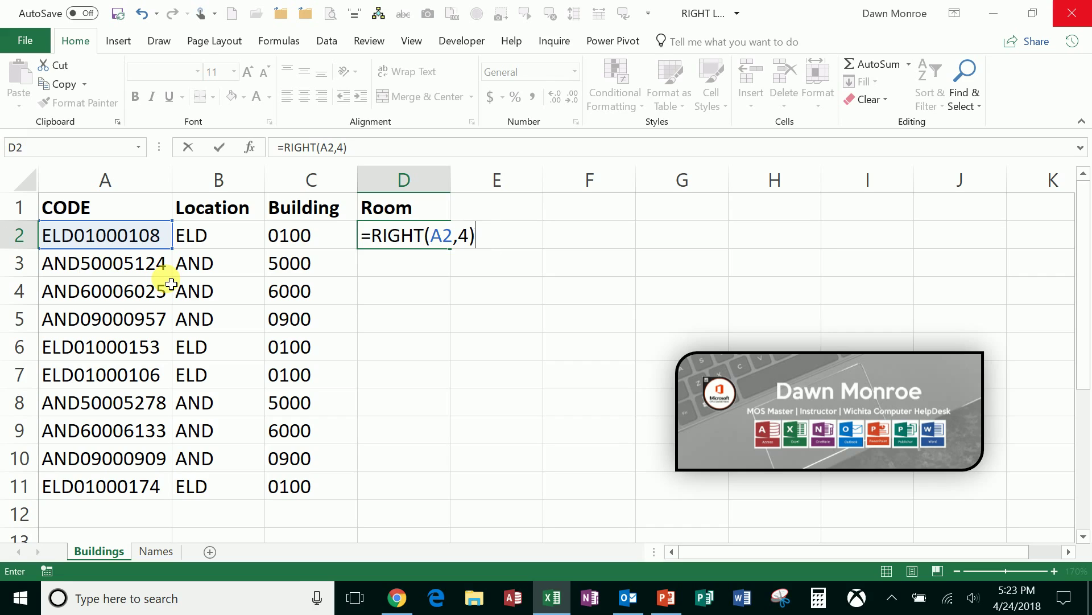
key("Return")
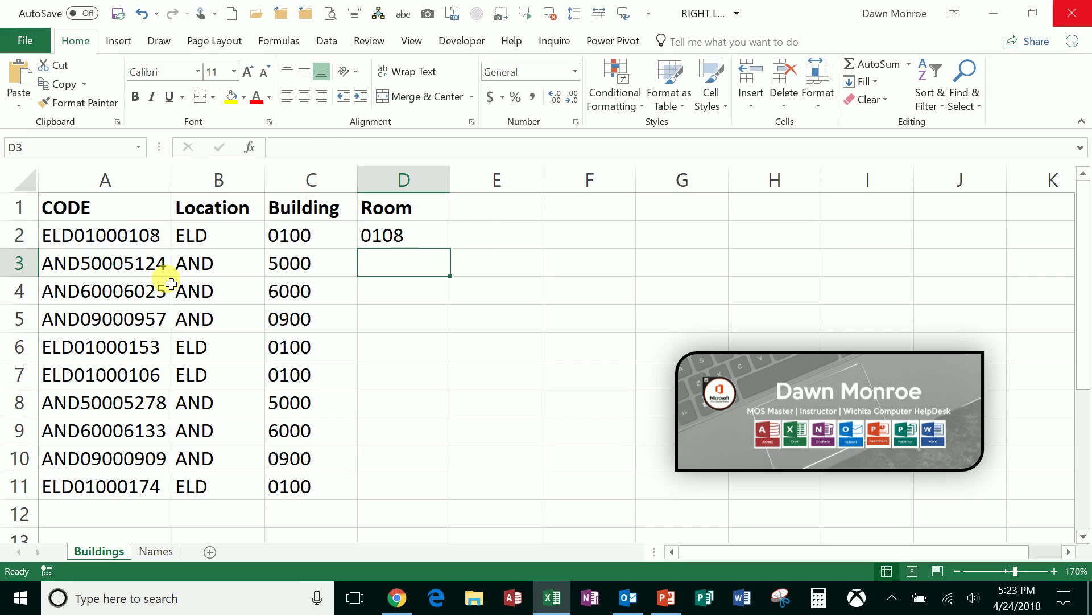
left_click(384, 235)
double_click(450, 250)
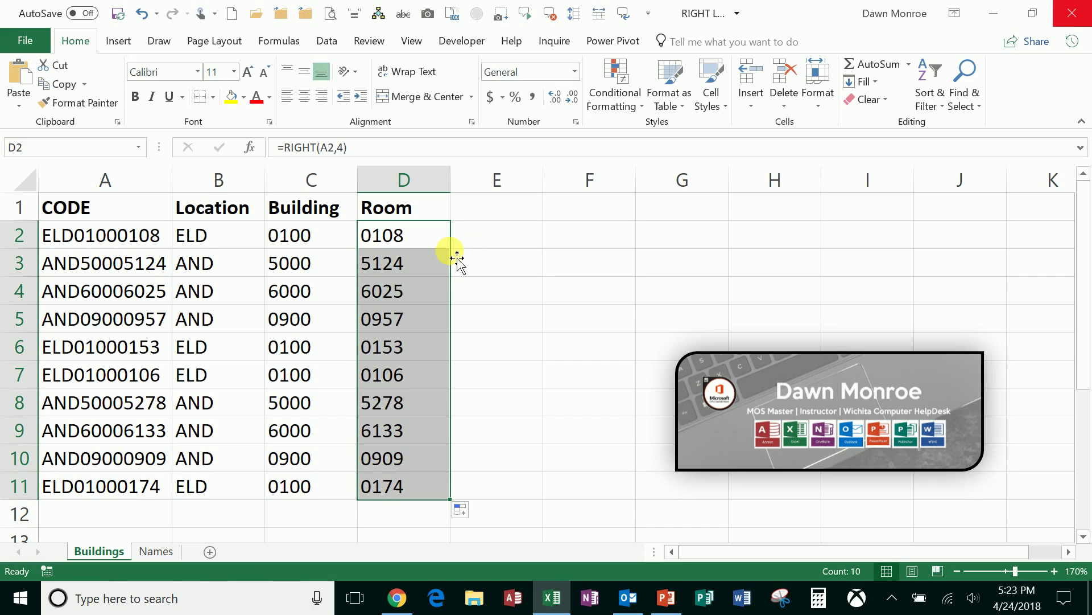
On the Names sheet, enter =LEFT(A2,FIND(" ",A2)-1) in B2 to extract the first name and fill the formula down the First column to row 6.
left_click(169, 551)
left_click(290, 250)
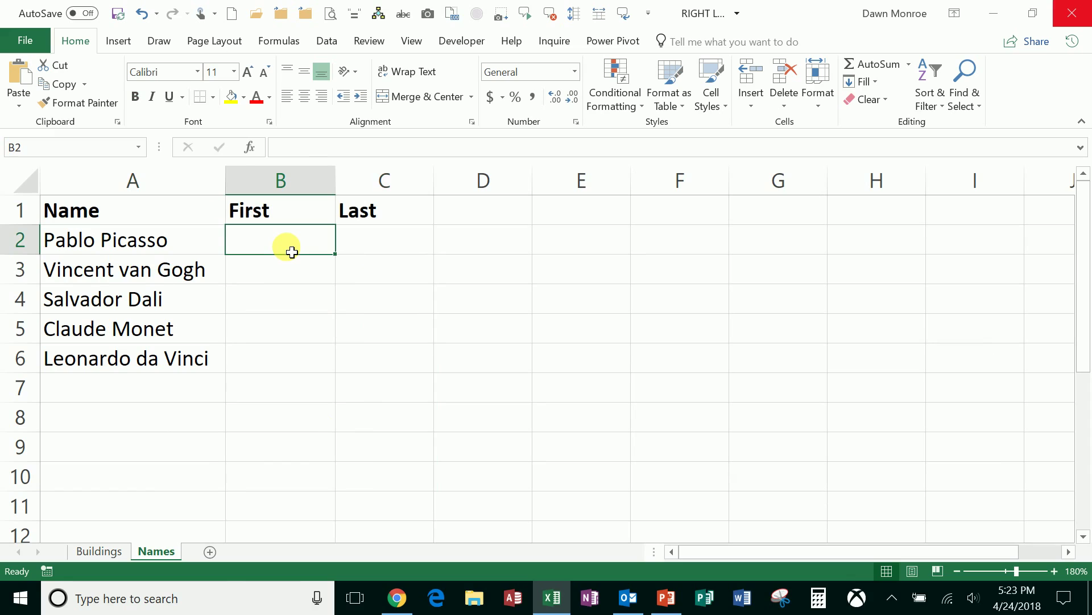
type("=left")
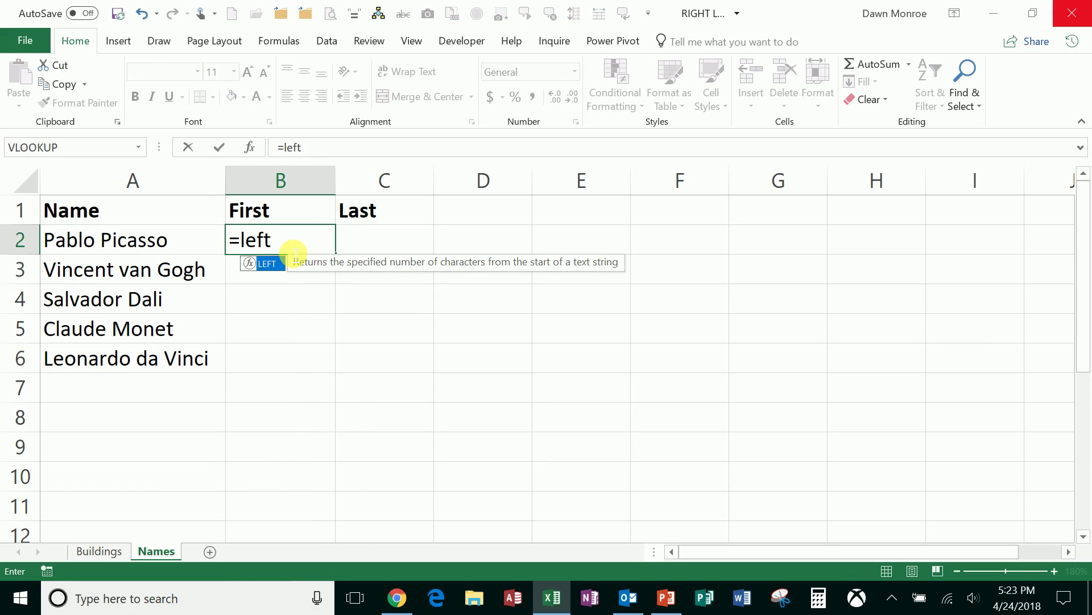
key("Tab")
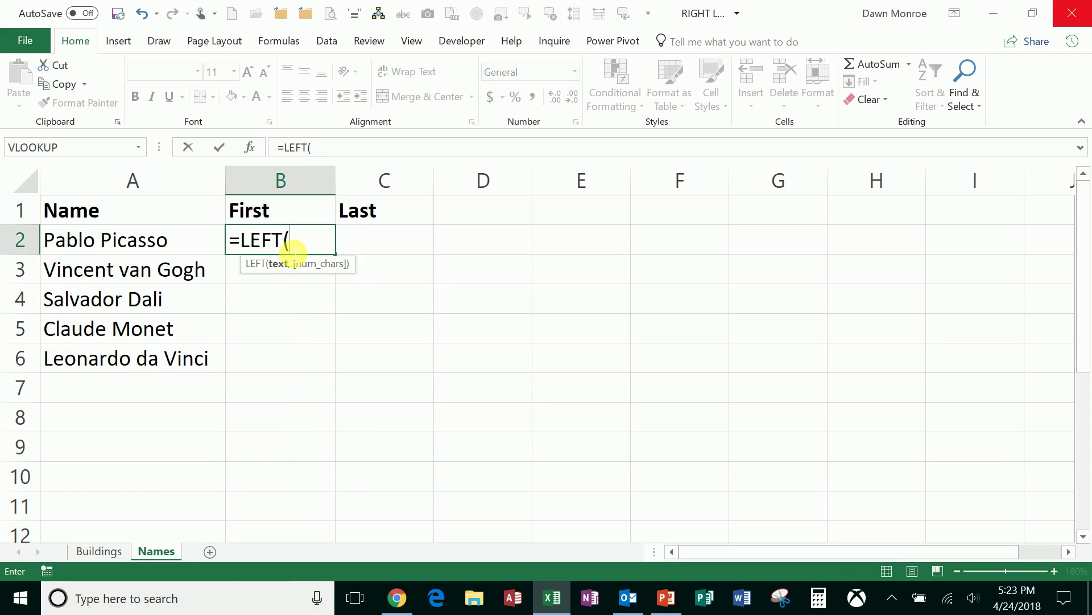
left_click(186, 246)
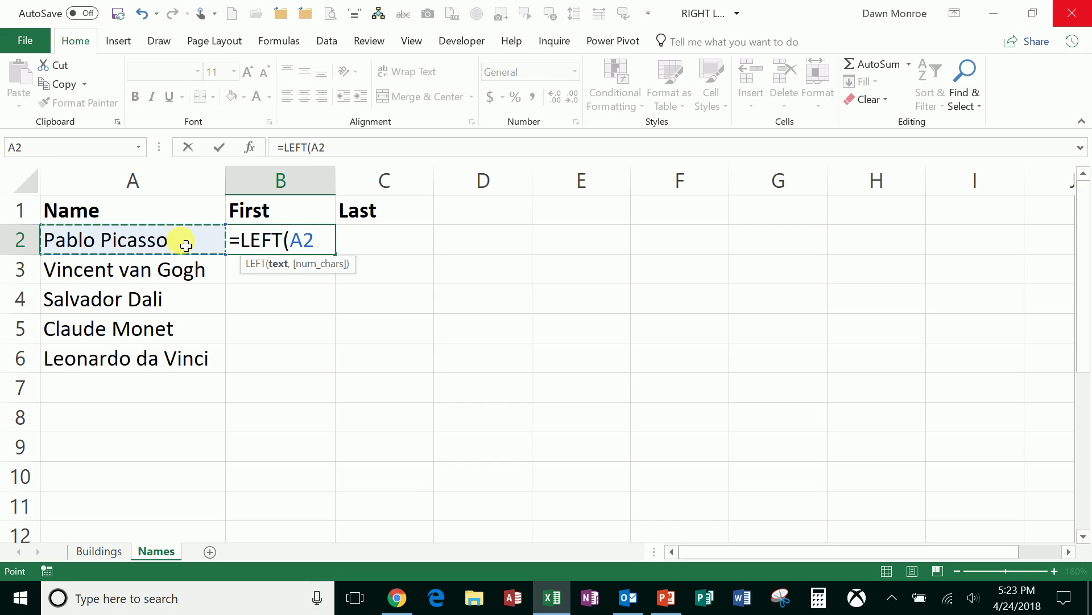
type(",")
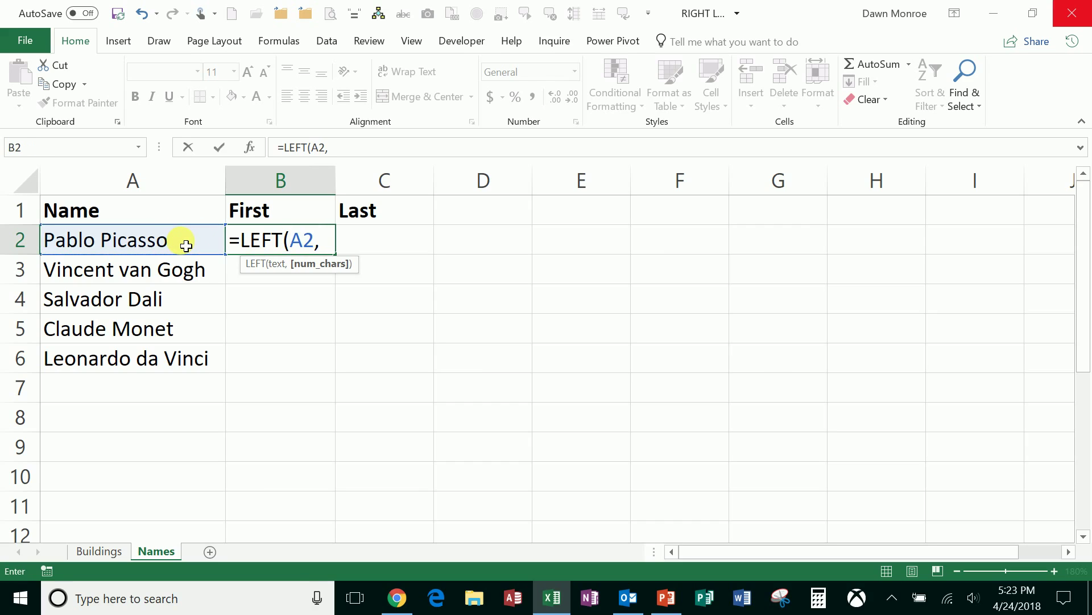
type("fin")
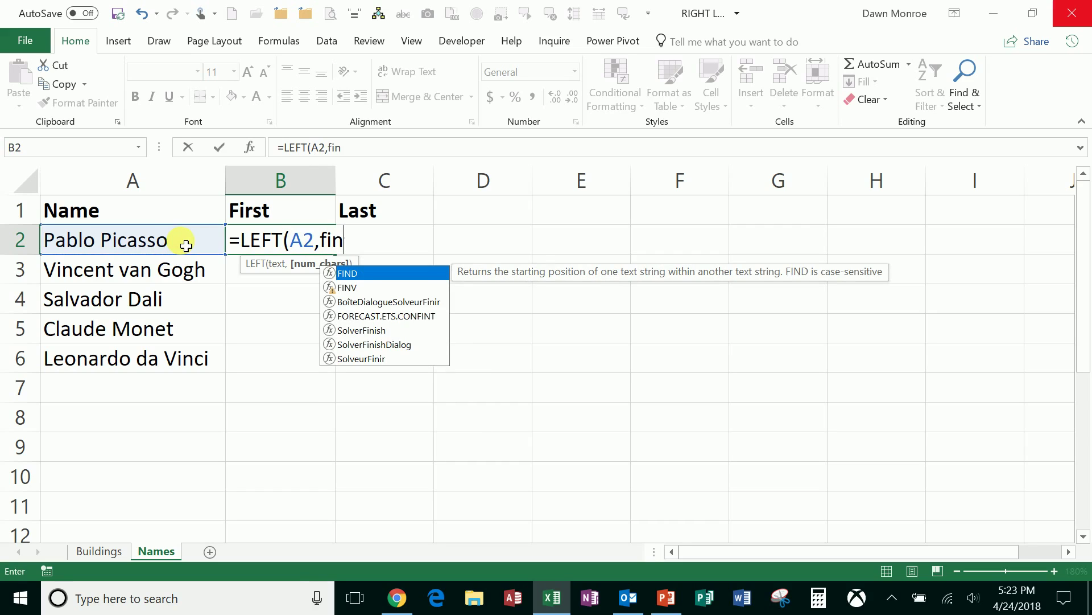
type("d")
key("Tab")
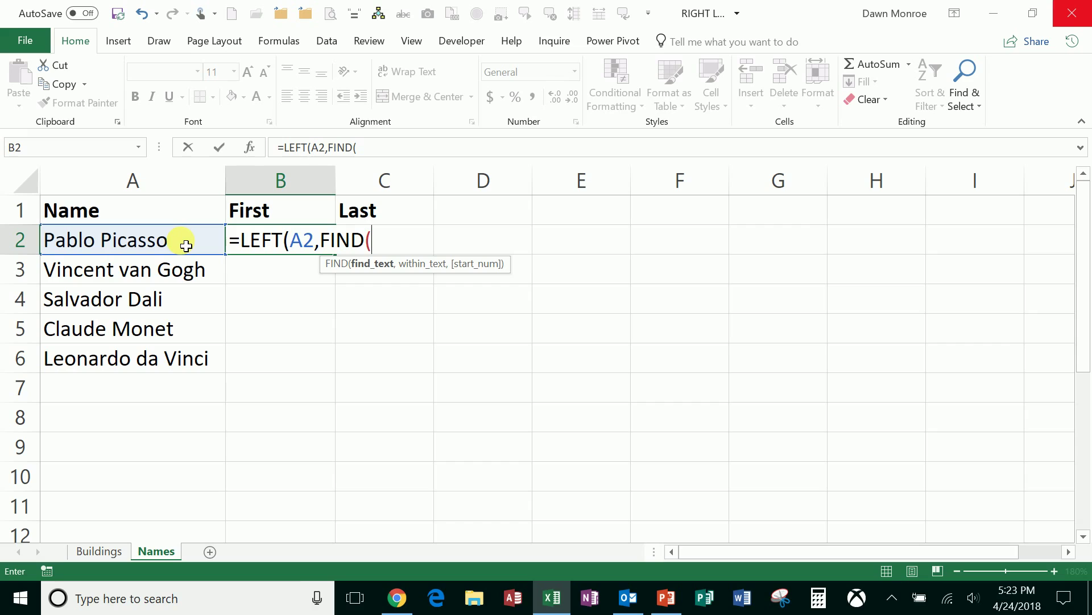
type("\" \",")
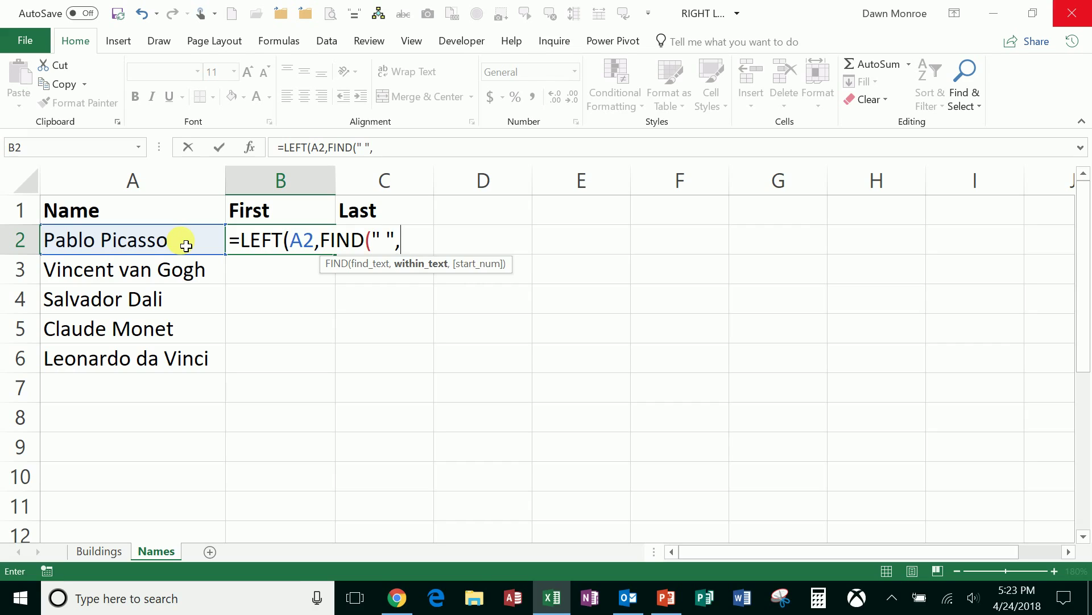
left_click(120, 242)
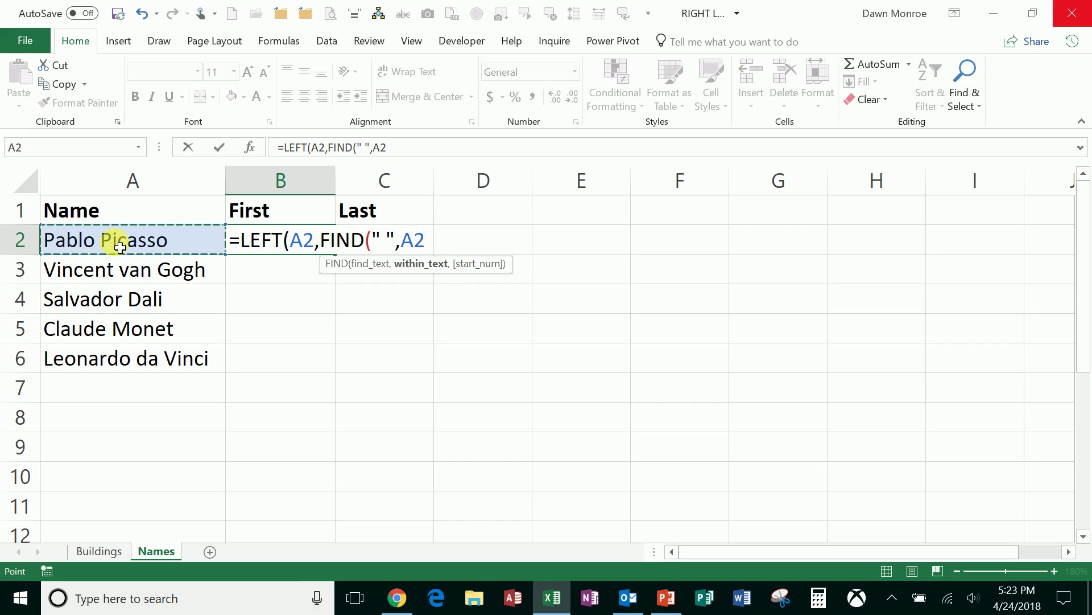
type(")")
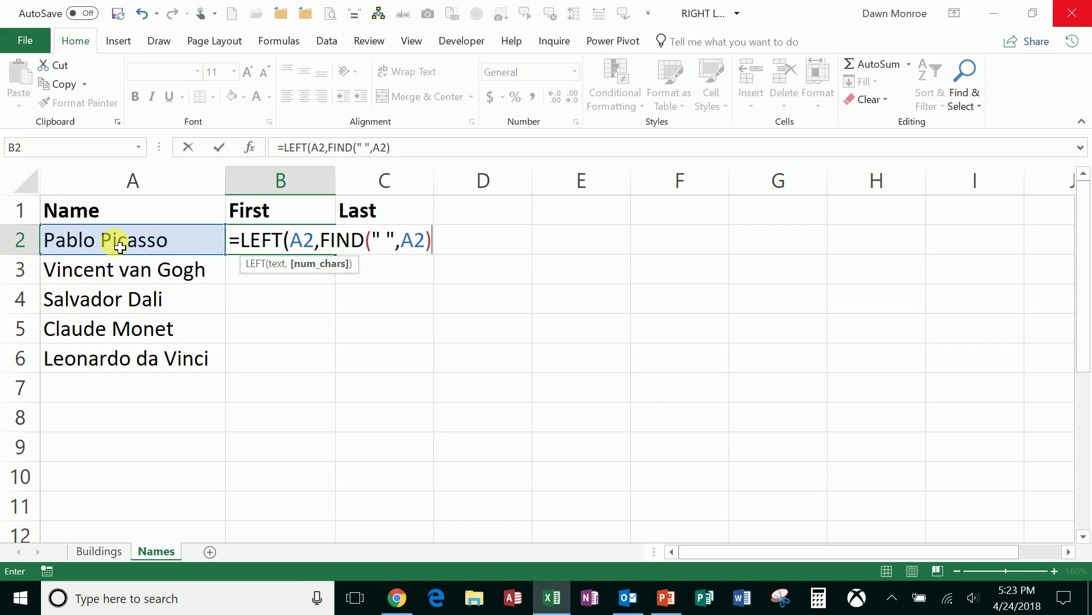
type("-1)")
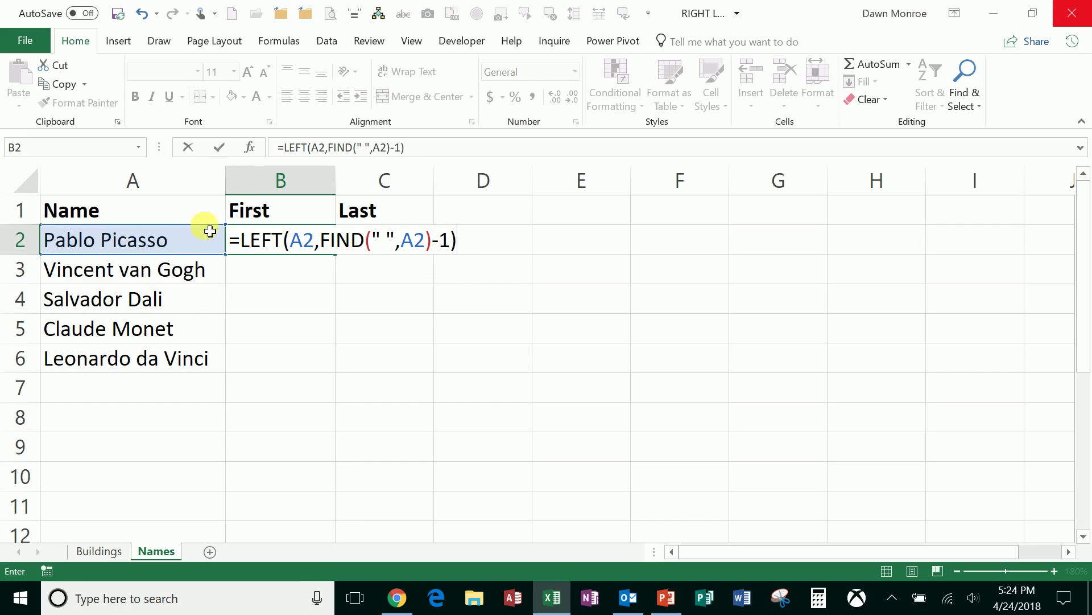
left_click(221, 147)
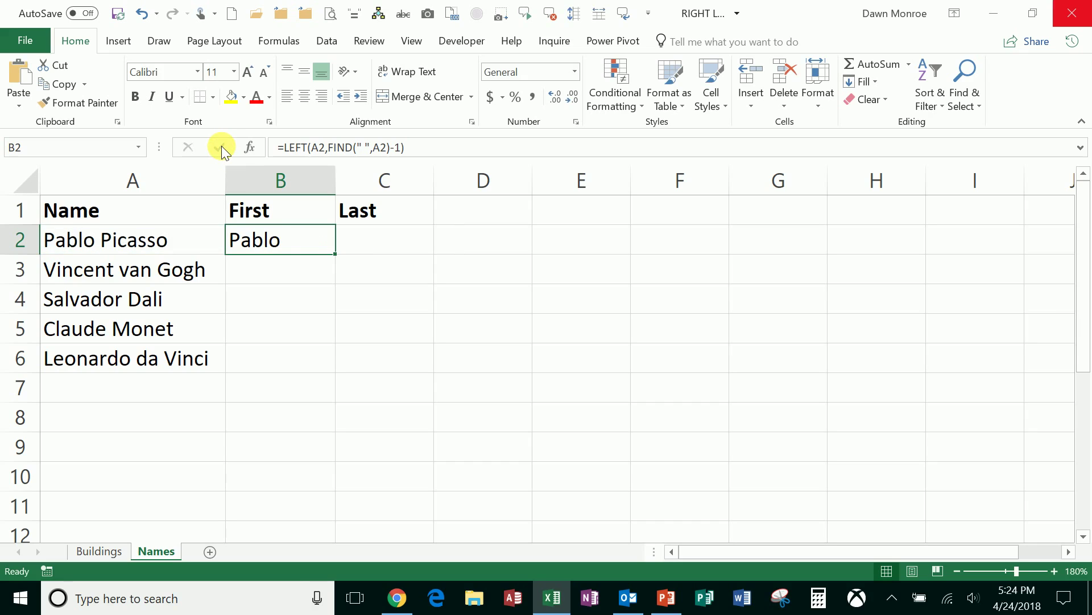
double_click(335, 253)
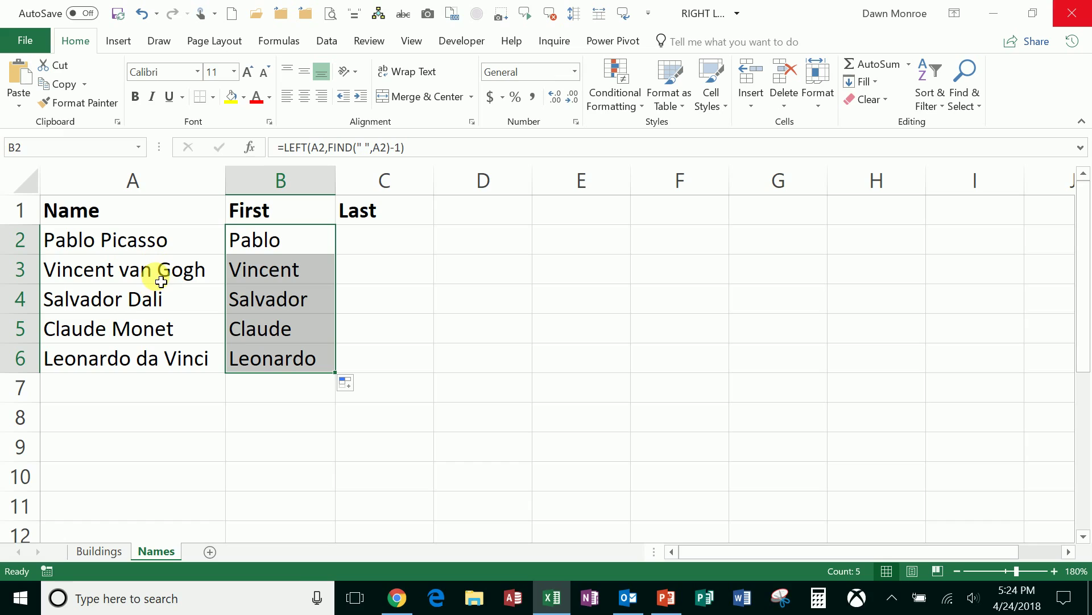
Enter =RIGHT(A2,LEN(A2)-FIND(" ",A2)) in C2 to extract the last name and fill the formula down the Last column to row 6.
left_click(396, 255)
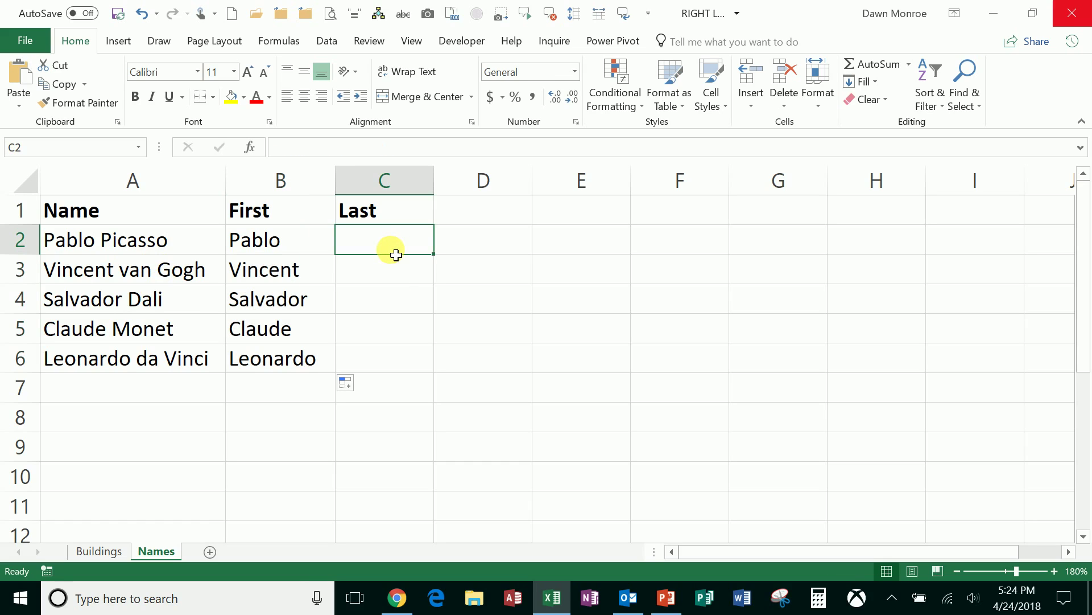
type("=right")
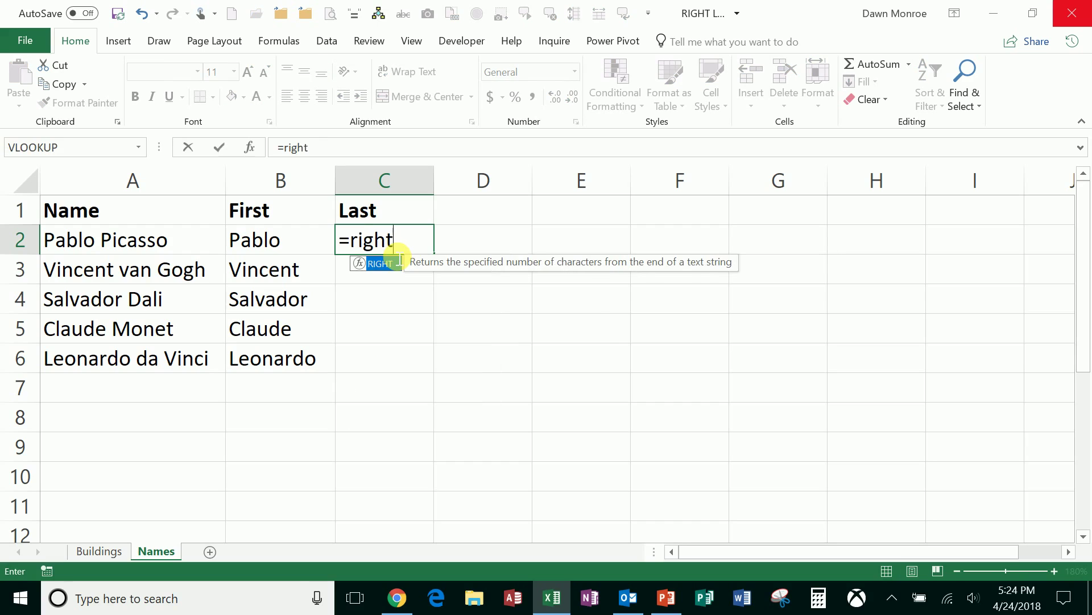
key("Tab")
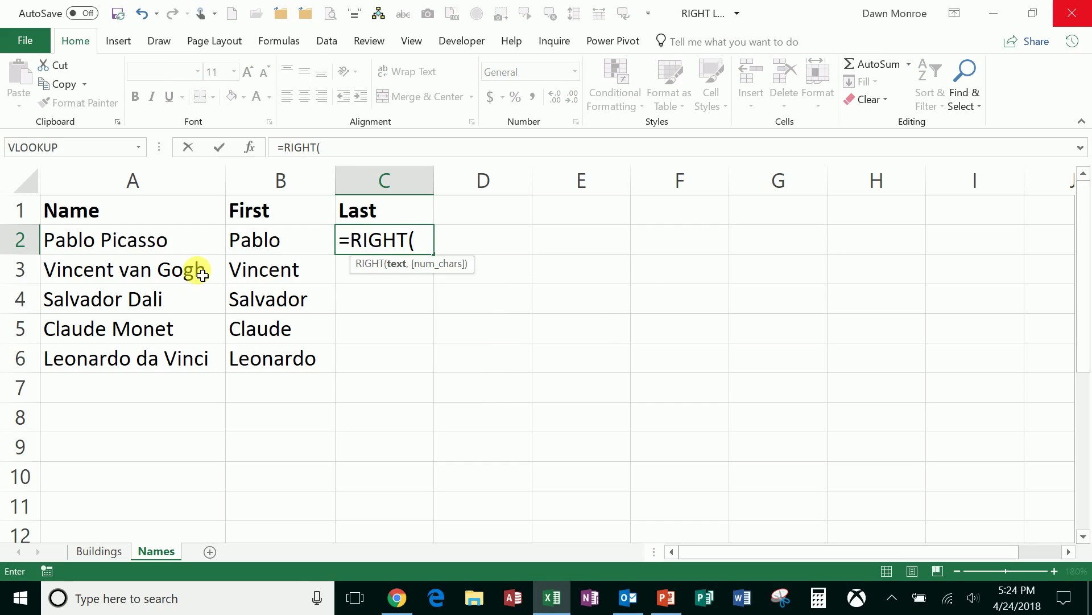
left_click(188, 247)
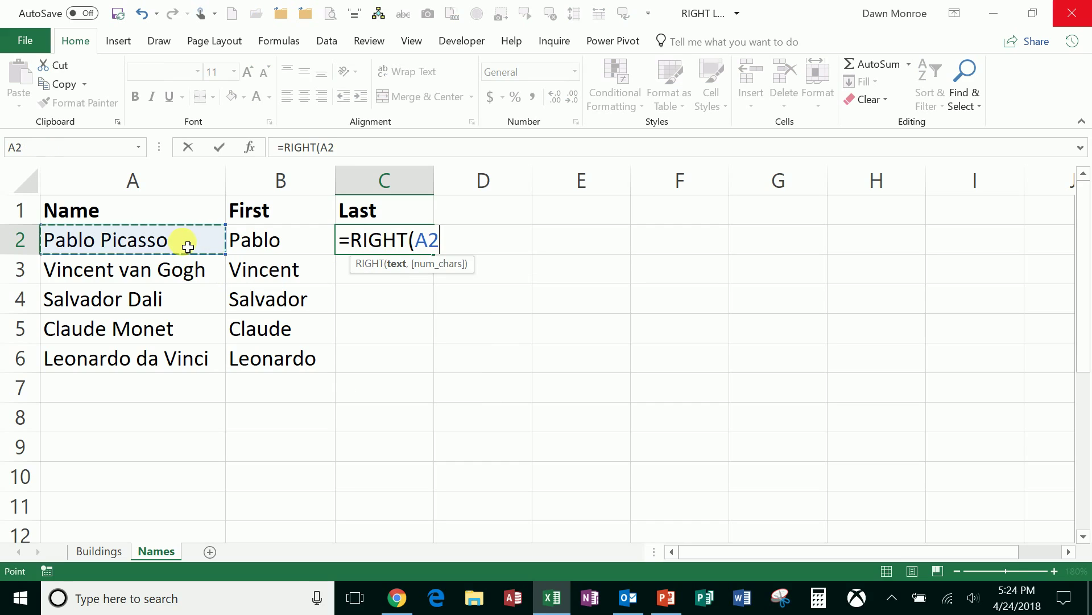
type(",")
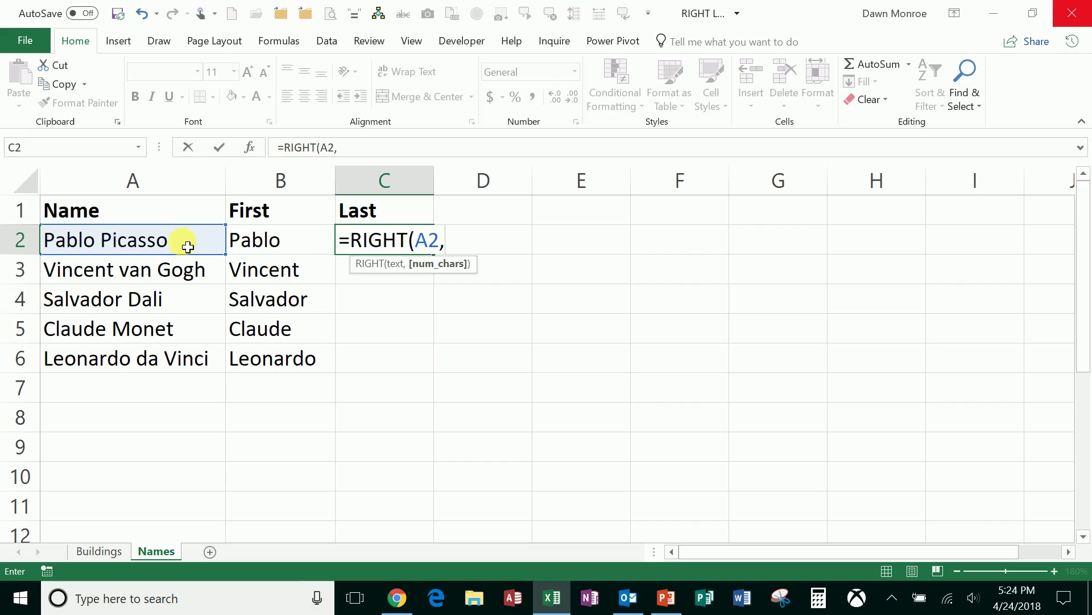
type("len")
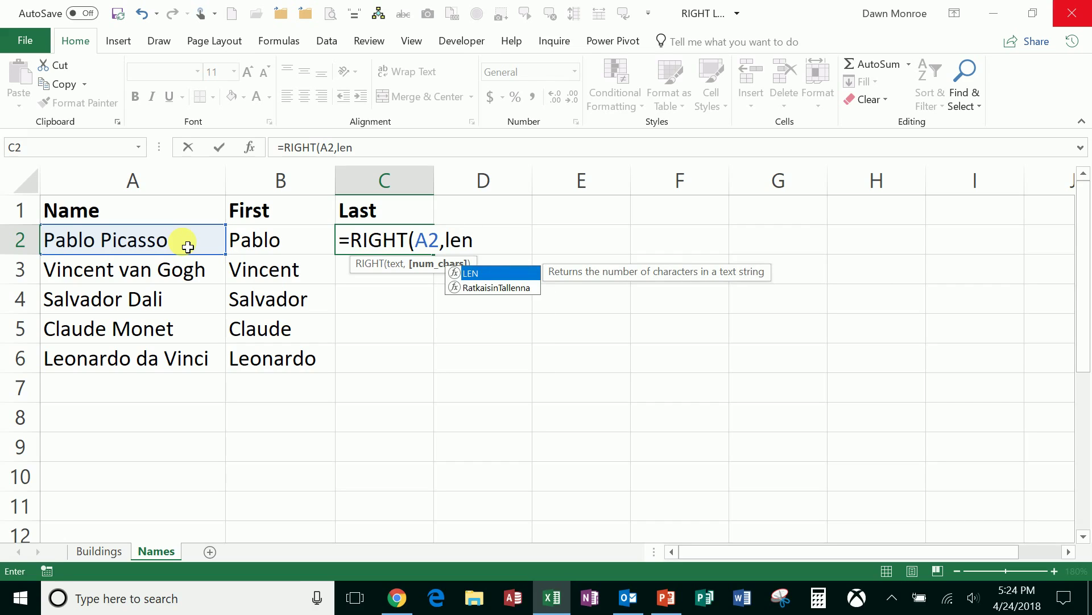
key("Tab")
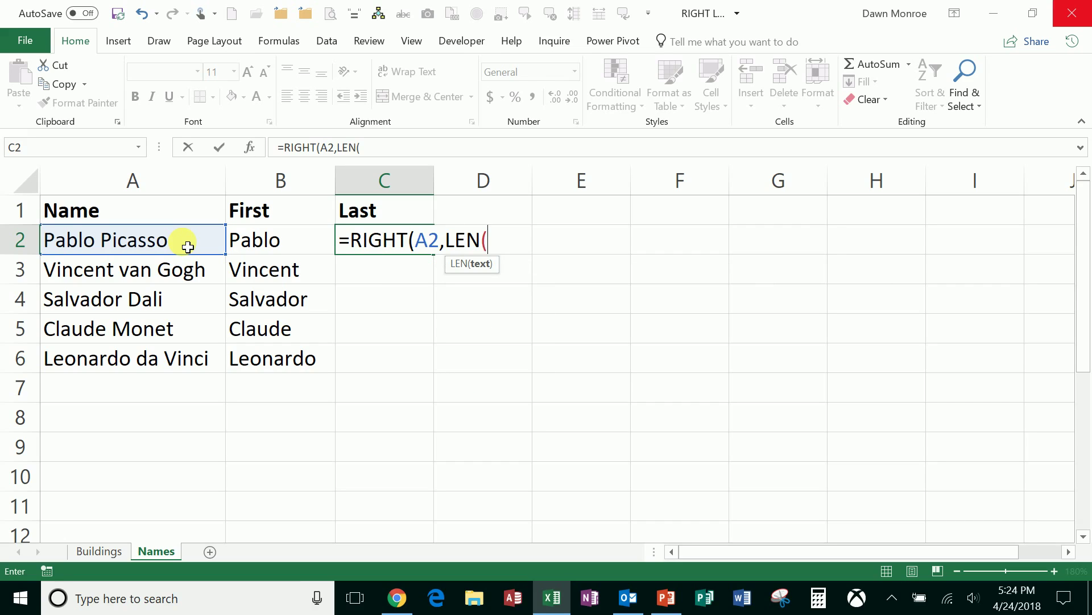
left_click(188, 247)
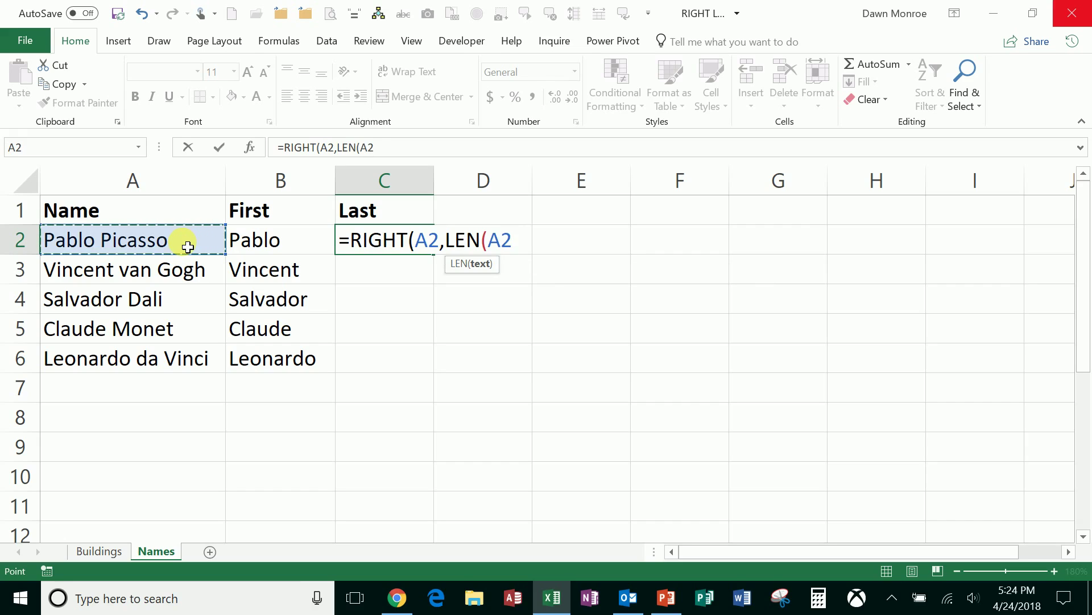
type(")")
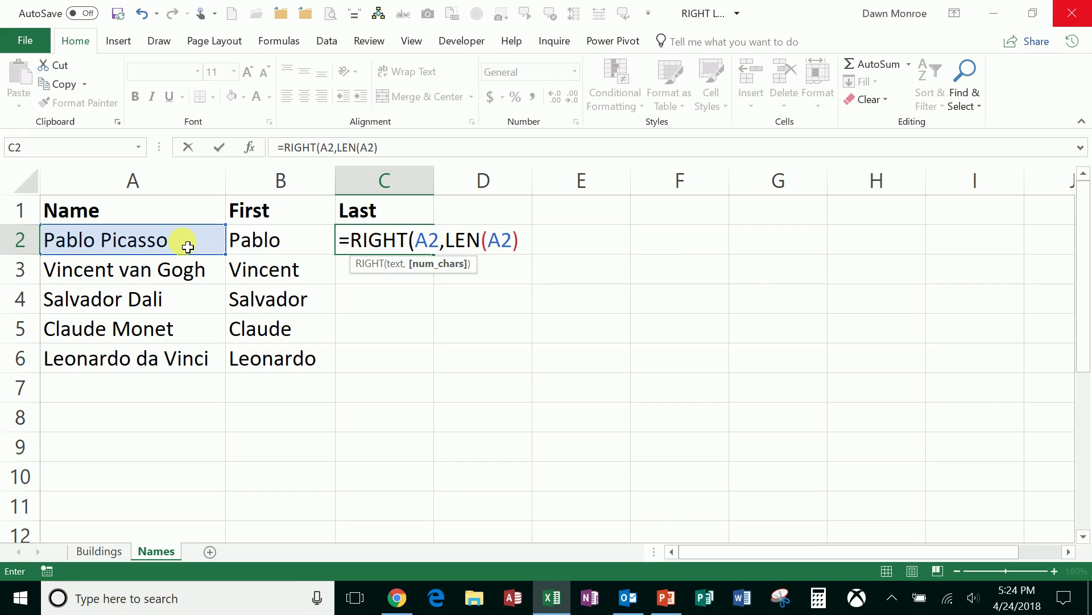
type("-find")
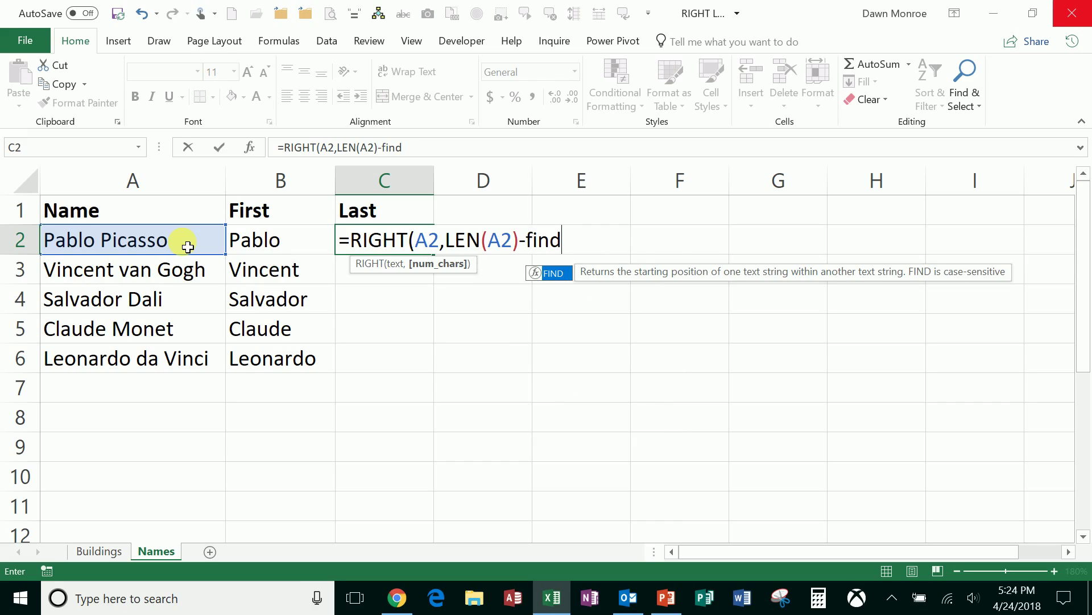
key("Tab")
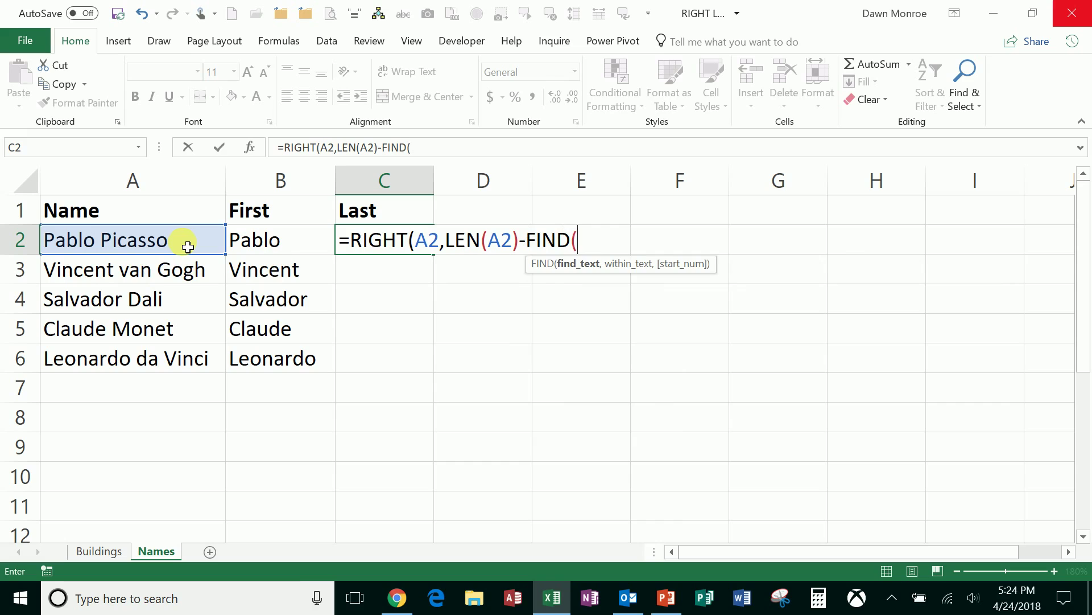
type("\" \",")
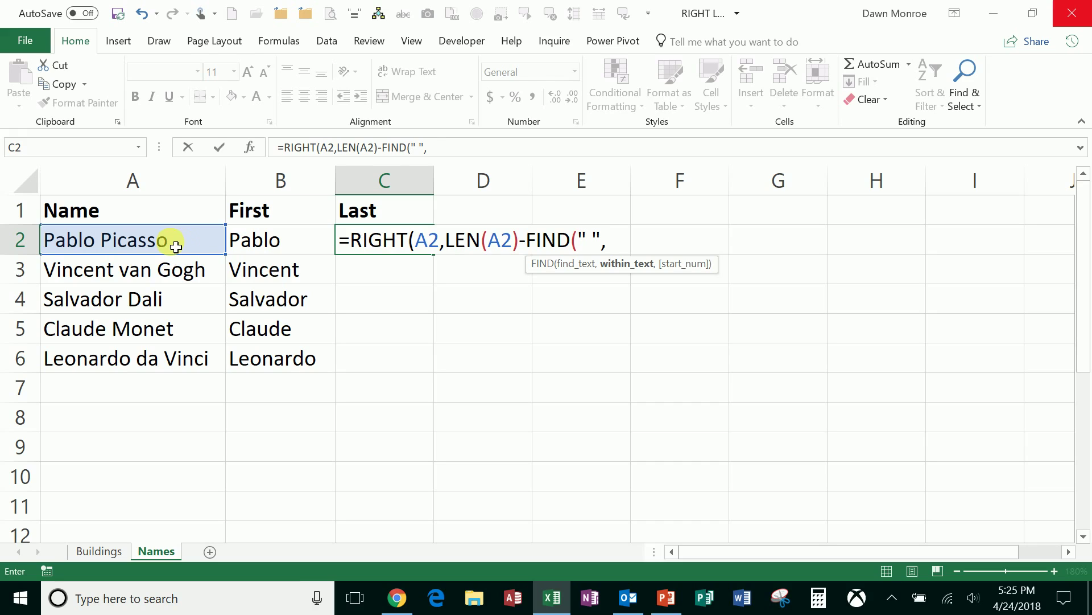
left_click(176, 247)
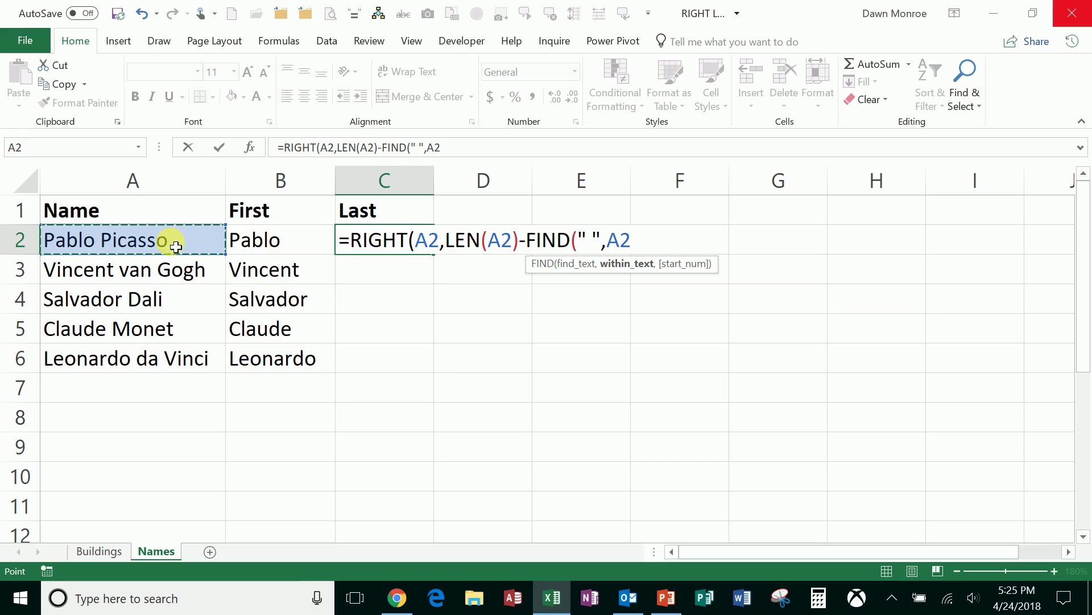
type("))")
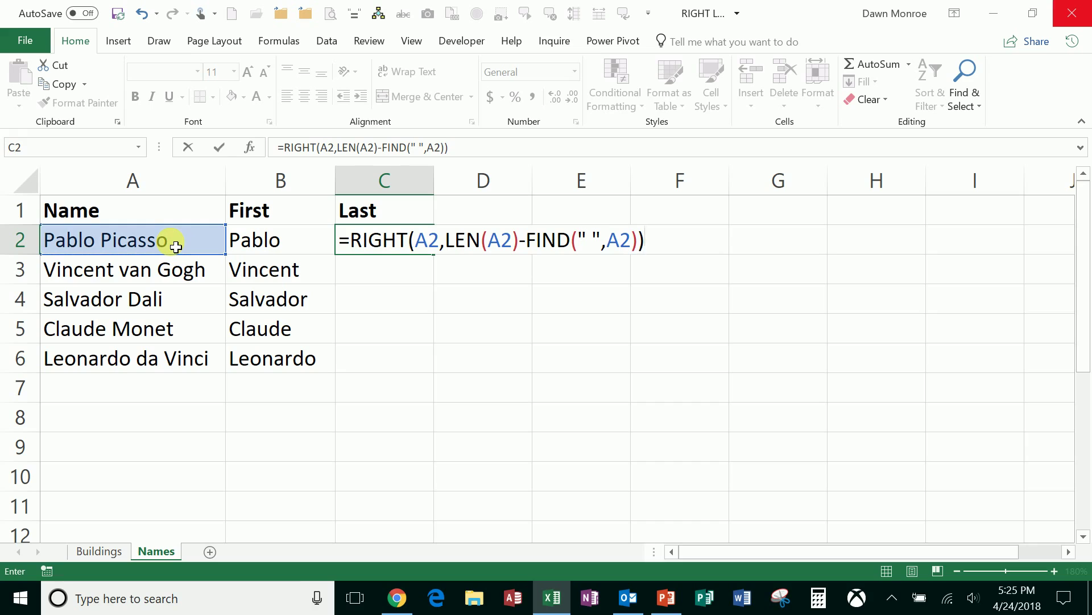
left_click(227, 151)
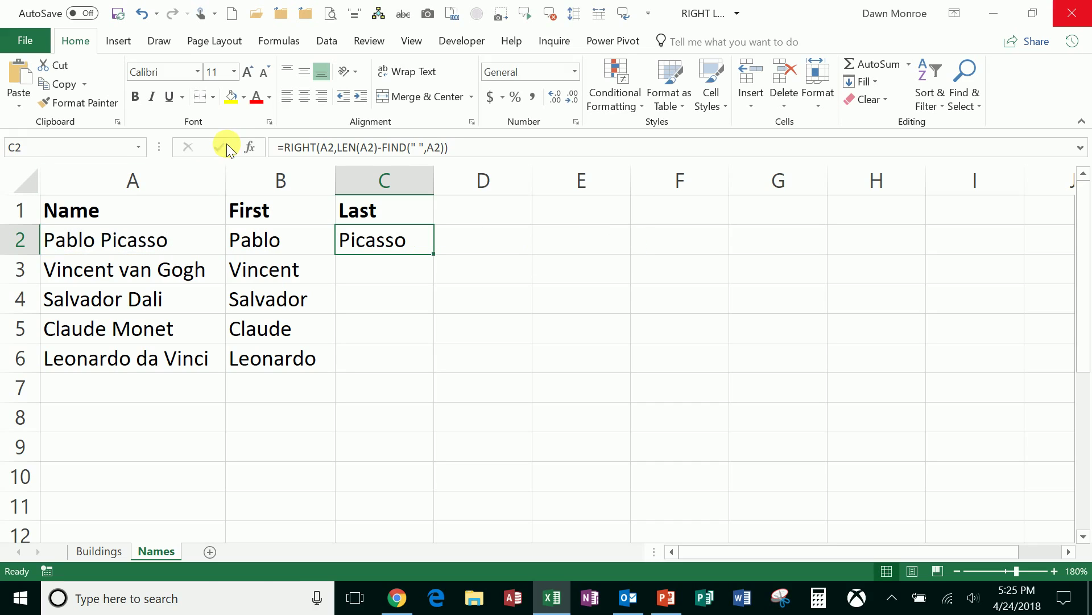
double_click(439, 264)
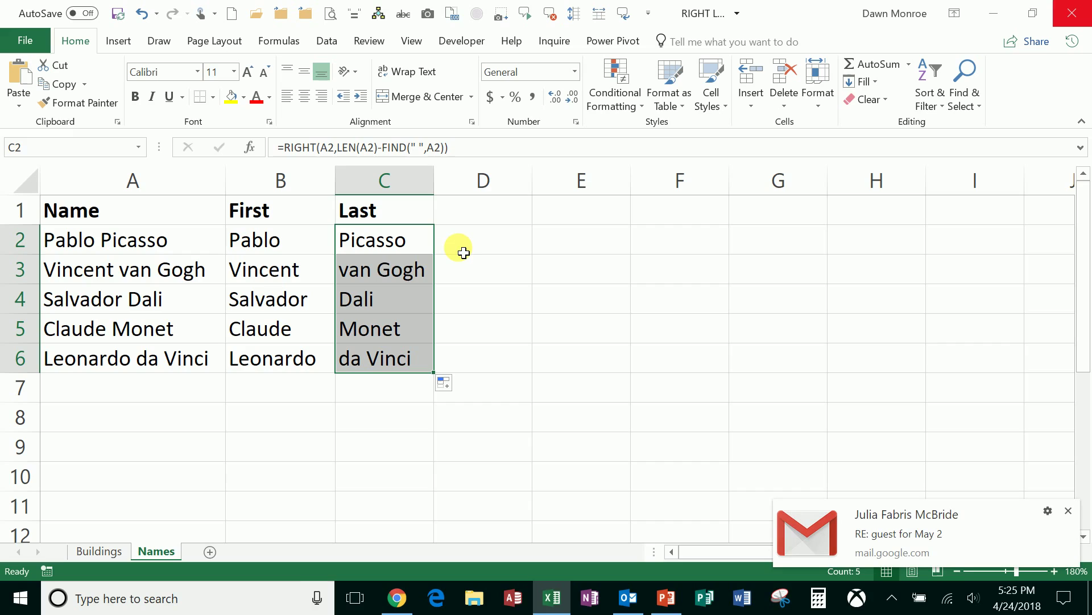
left_click(464, 253)
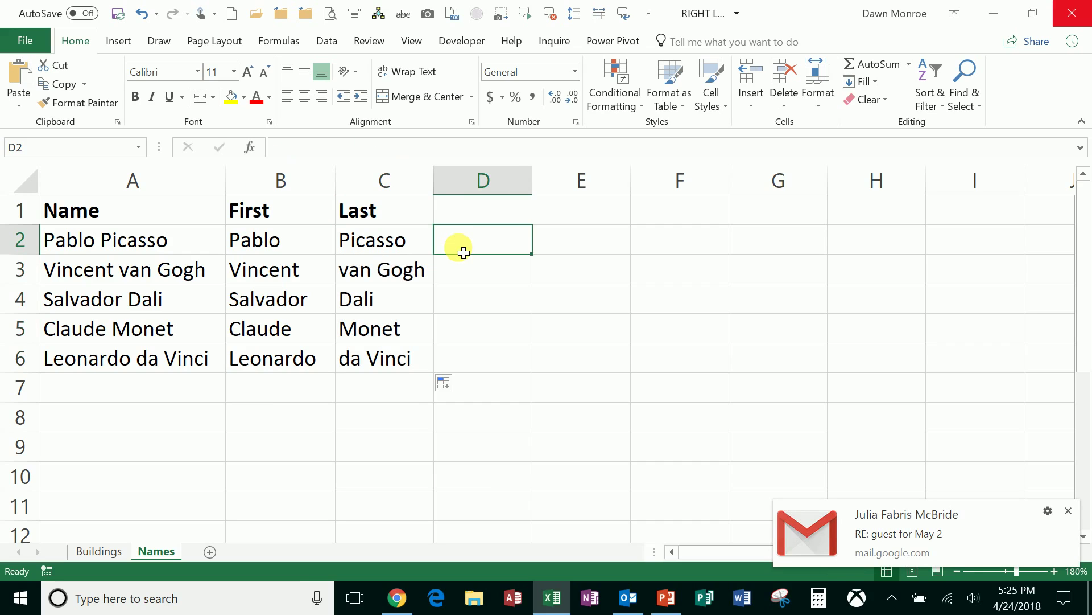